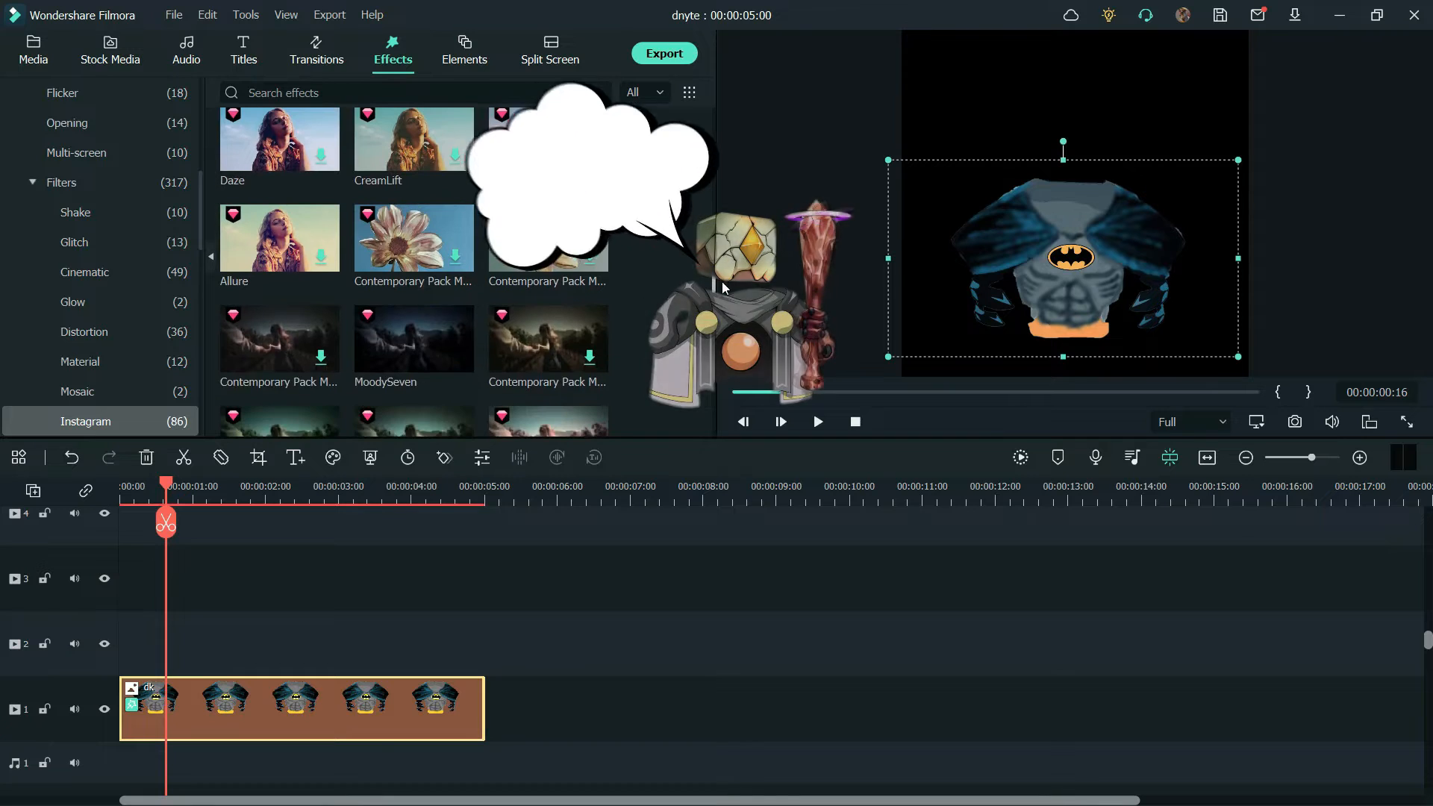
- Apply the MoodySeven filter to the dk clip on video track 1
{"action": "left_click_drag", "start_coordinate": [414, 338], "coordinate": [253, 699]}
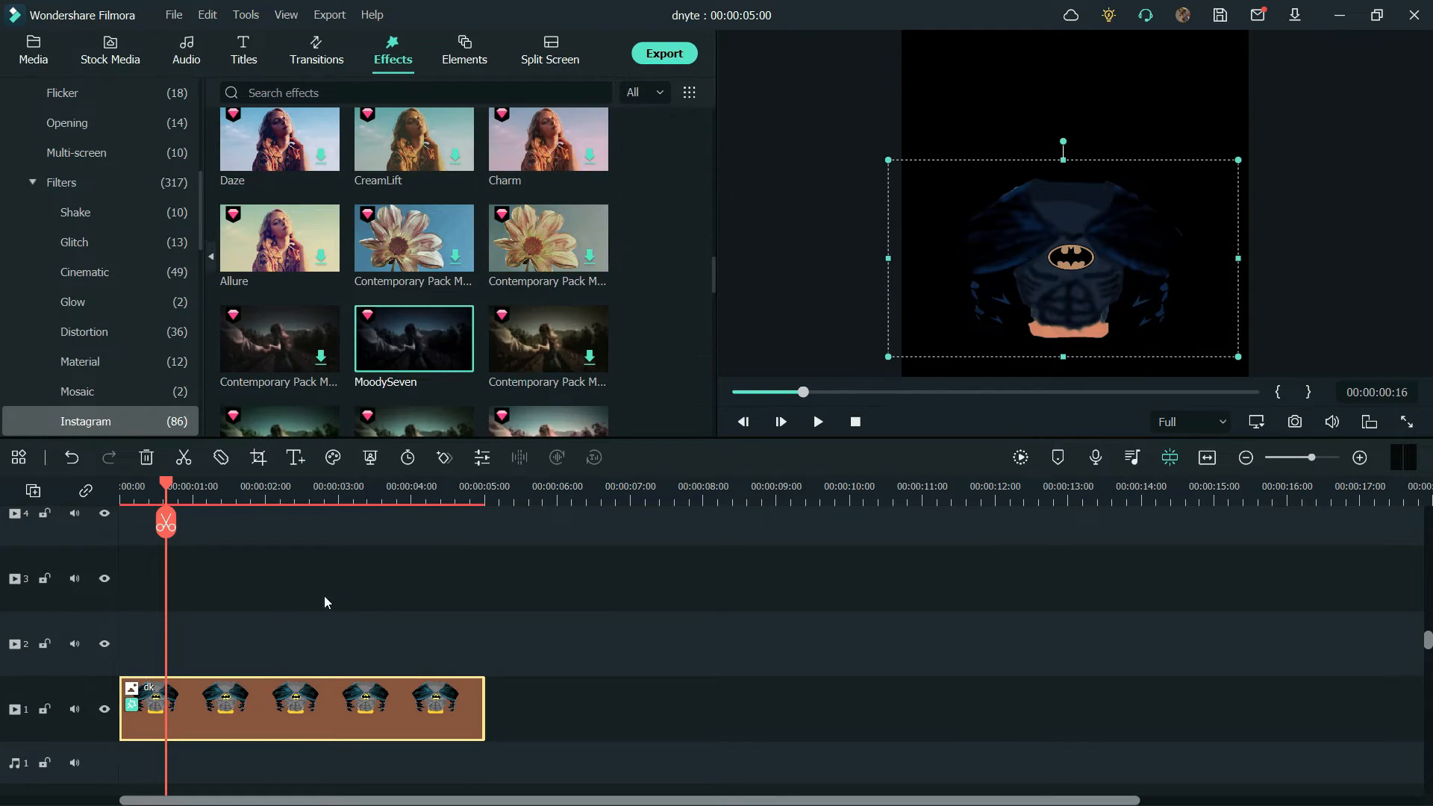
{"action": "left_click", "coordinate": [303, 628]}
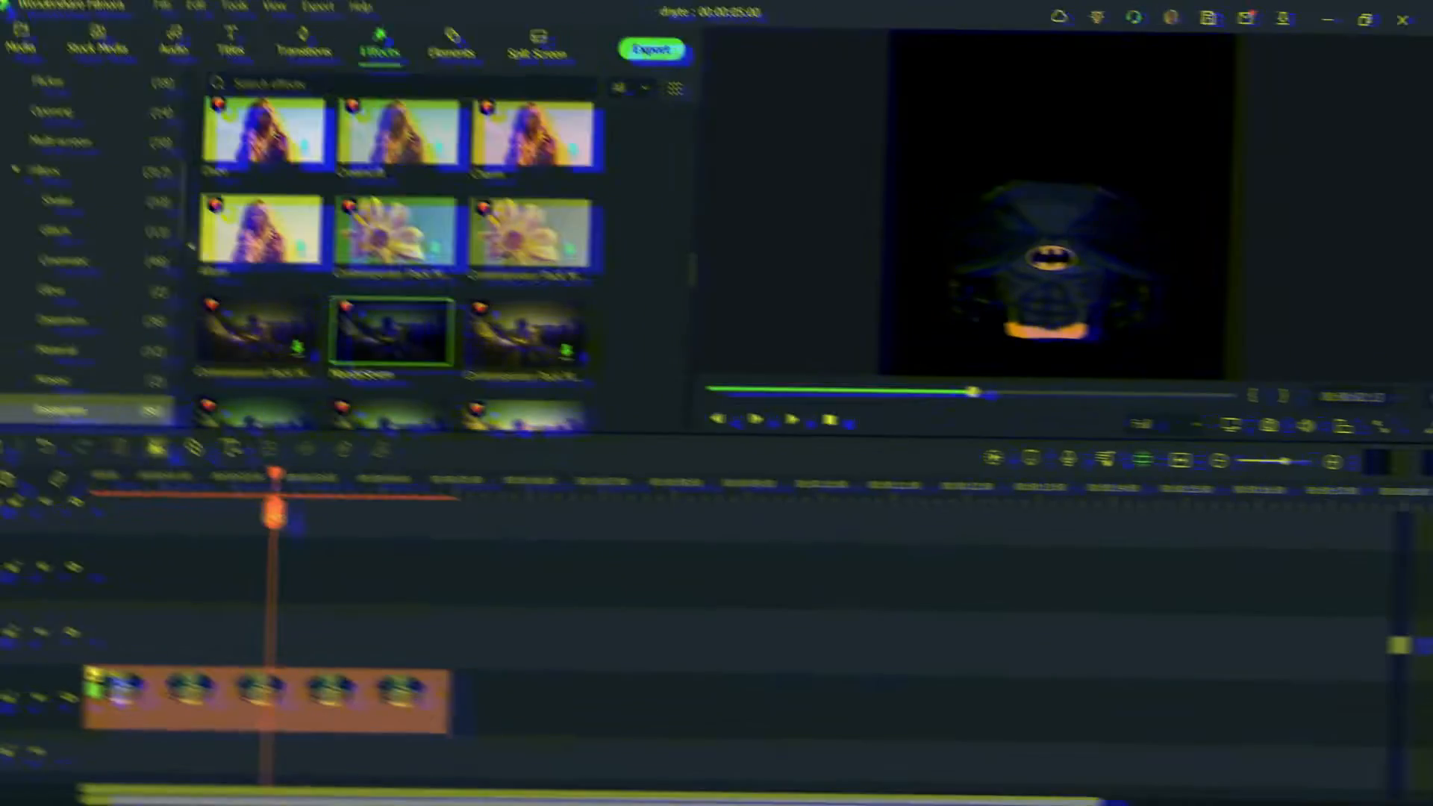
- Add the bat mask clip from the project media to video track 2, at the start above the dk clip
{"action": "left_click", "coordinate": [21, 43]}
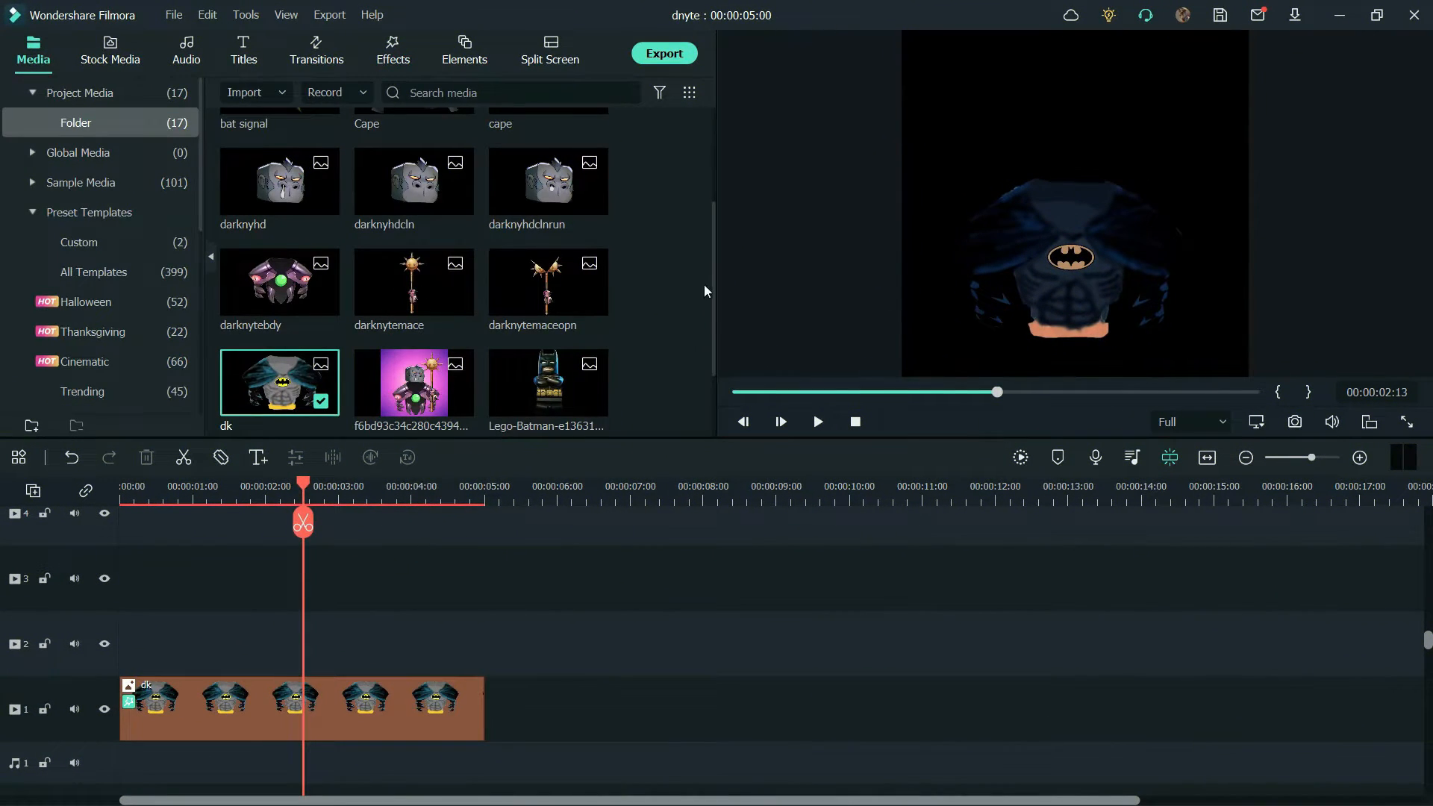
{"action": "scroll", "coordinate": [688, 400], "scroll_direction": "down", "scroll_amount": 2}
{"action": "scroll", "coordinate": [677, 224], "scroll_direction": "up", "scroll_amount": 5}
{"action": "left_click_drag", "start_coordinate": [543, 164], "coordinate": [144, 660]}
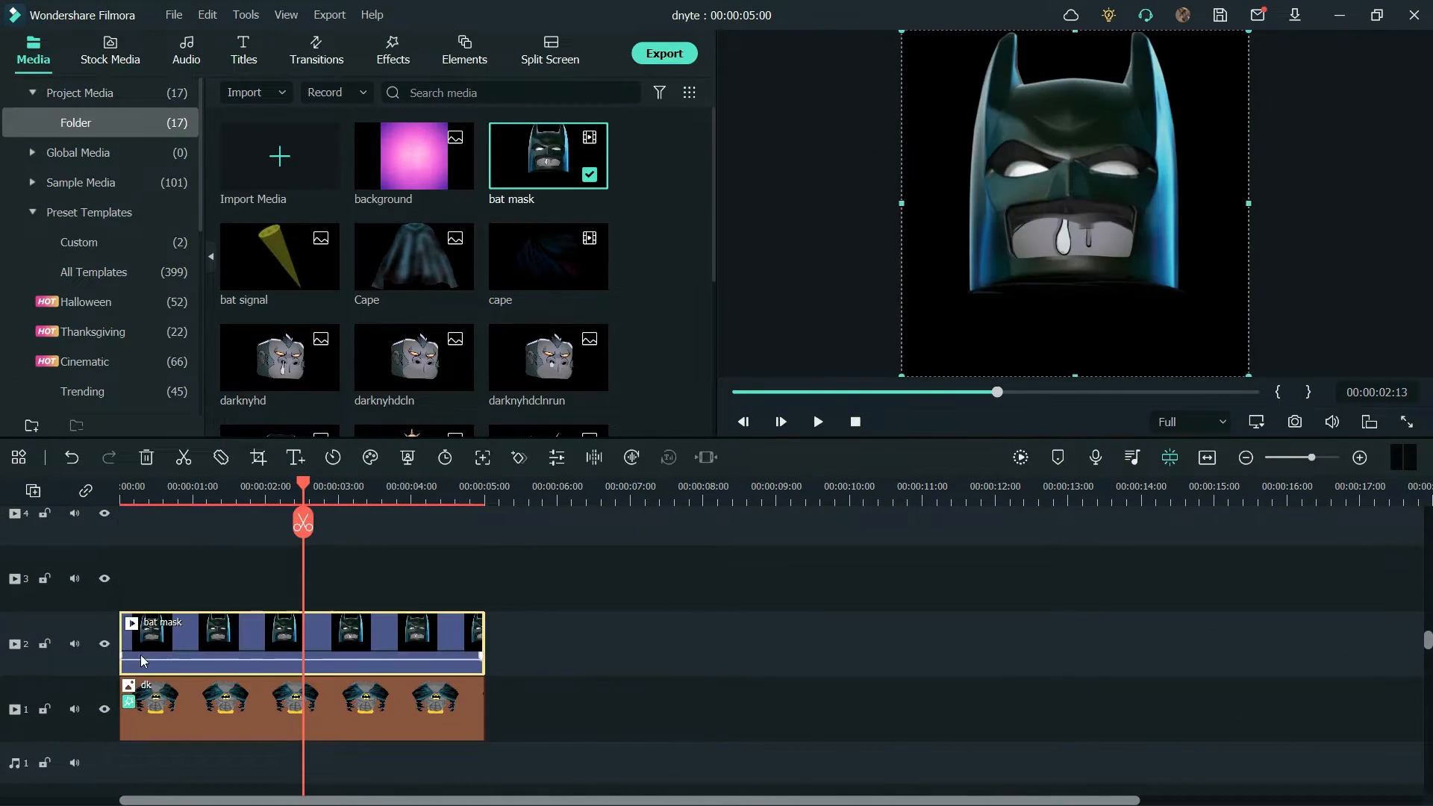
- Key out black from the bat mask clip and shrink it to sit as a head on the body
{"action": "left_click", "coordinate": [418, 464]}
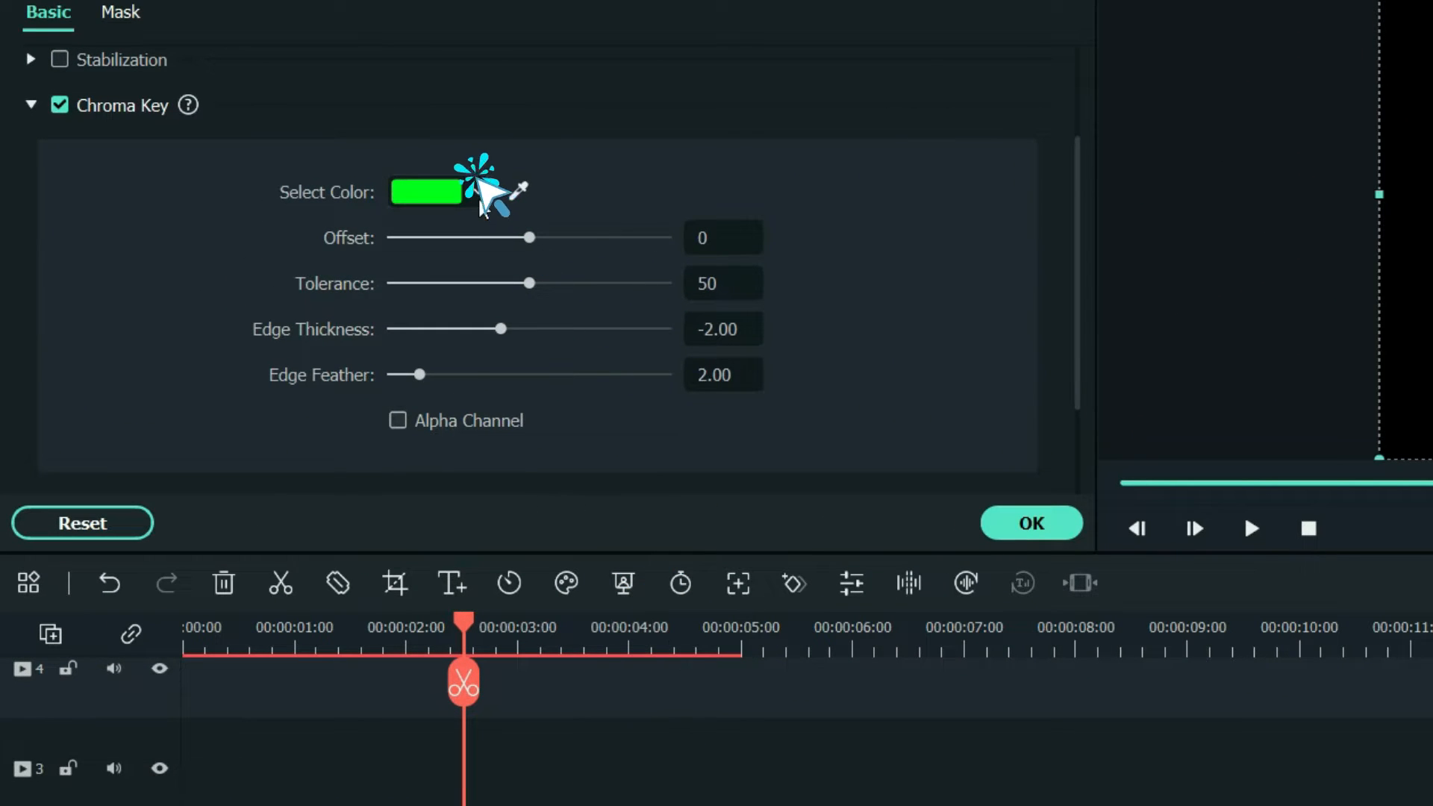
{"action": "left_click", "coordinate": [478, 195]}
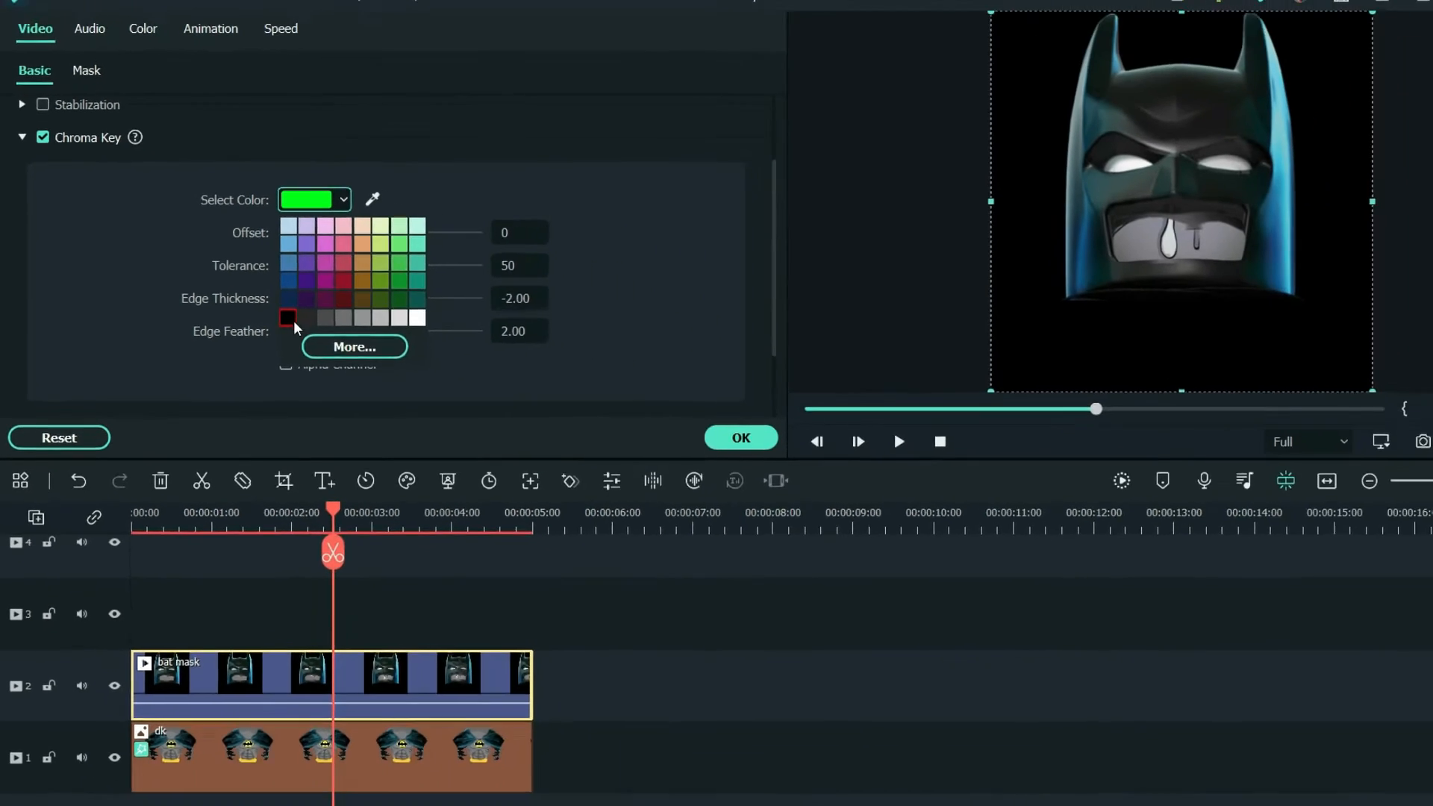
{"action": "left_click", "coordinate": [397, 356]}
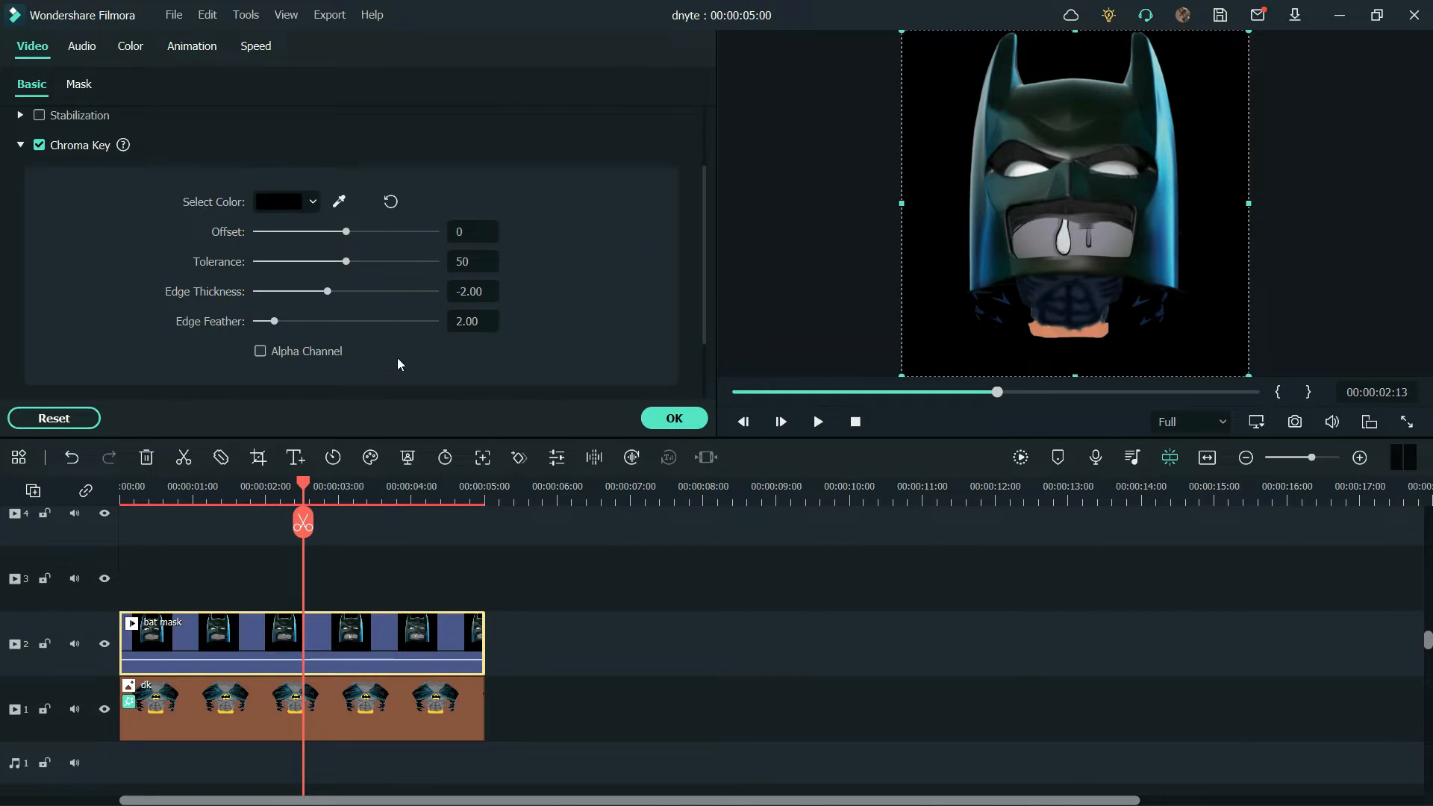
{"action": "left_click_drag", "start_coordinate": [1249, 376], "coordinate": [1151, 268]}
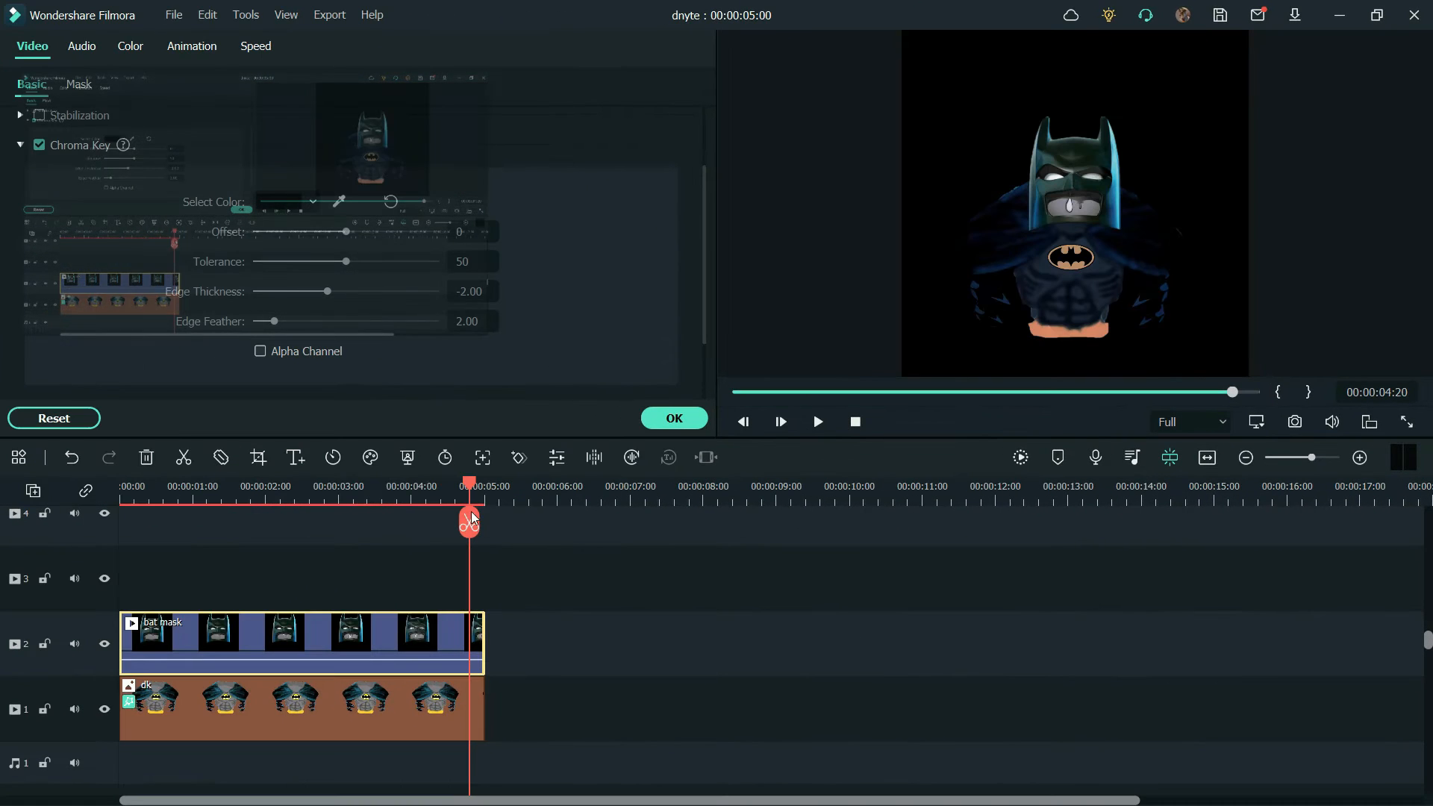
- Shift the dk clip to start at about 00:00:01:08 and move the bat mask clip up to track 3
{"action": "left_click_drag", "start_coordinate": [358, 700], "coordinate": [477, 709]}
{"action": "left_click", "coordinate": [374, 642]}
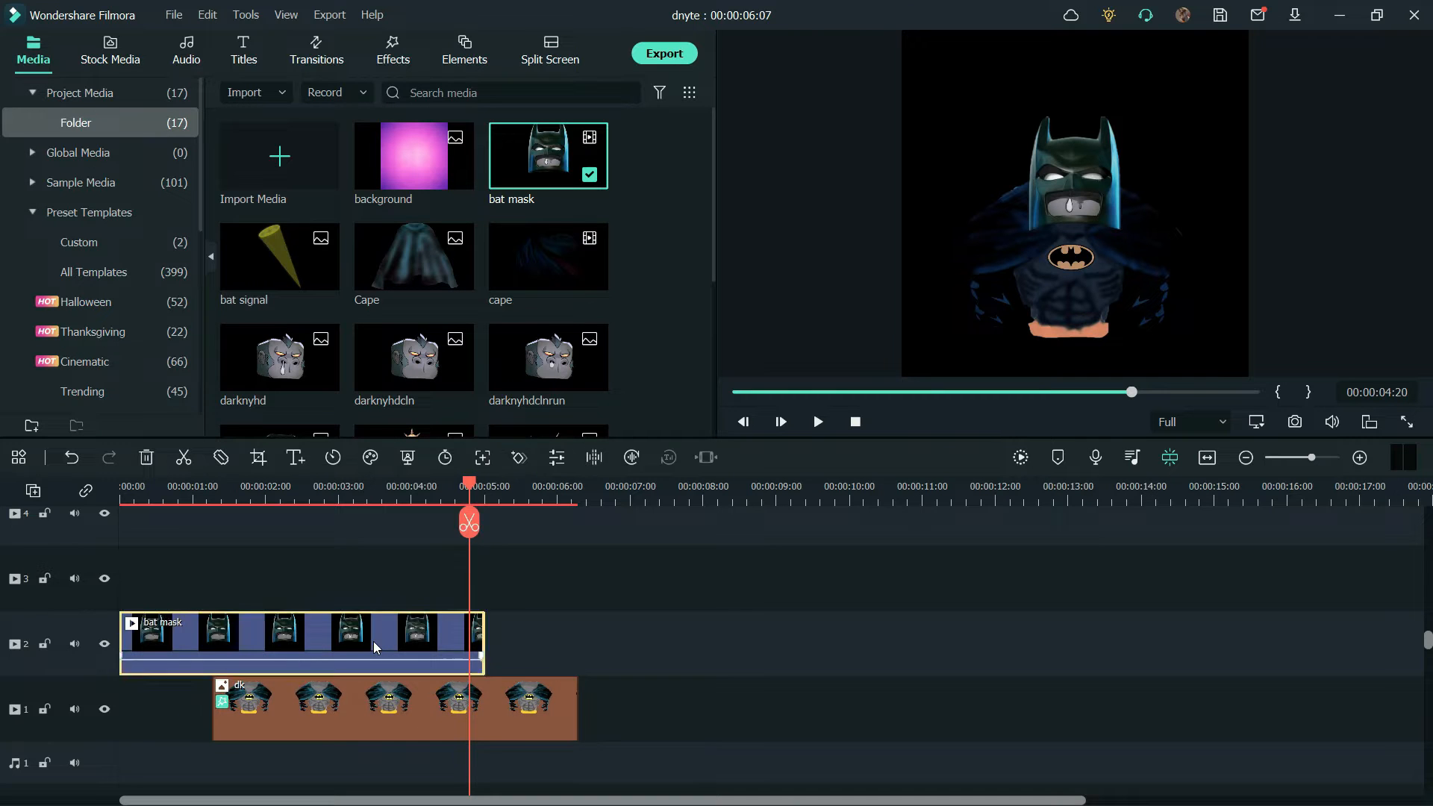
{"action": "left_click_drag", "start_coordinate": [373, 648], "coordinate": [372, 575]}
- Add the cape video at the timeline start and arrange it on track 3, with the bat mask below on track 2
{"action": "left_click_drag", "start_coordinate": [539, 248], "coordinate": [87, 636]}
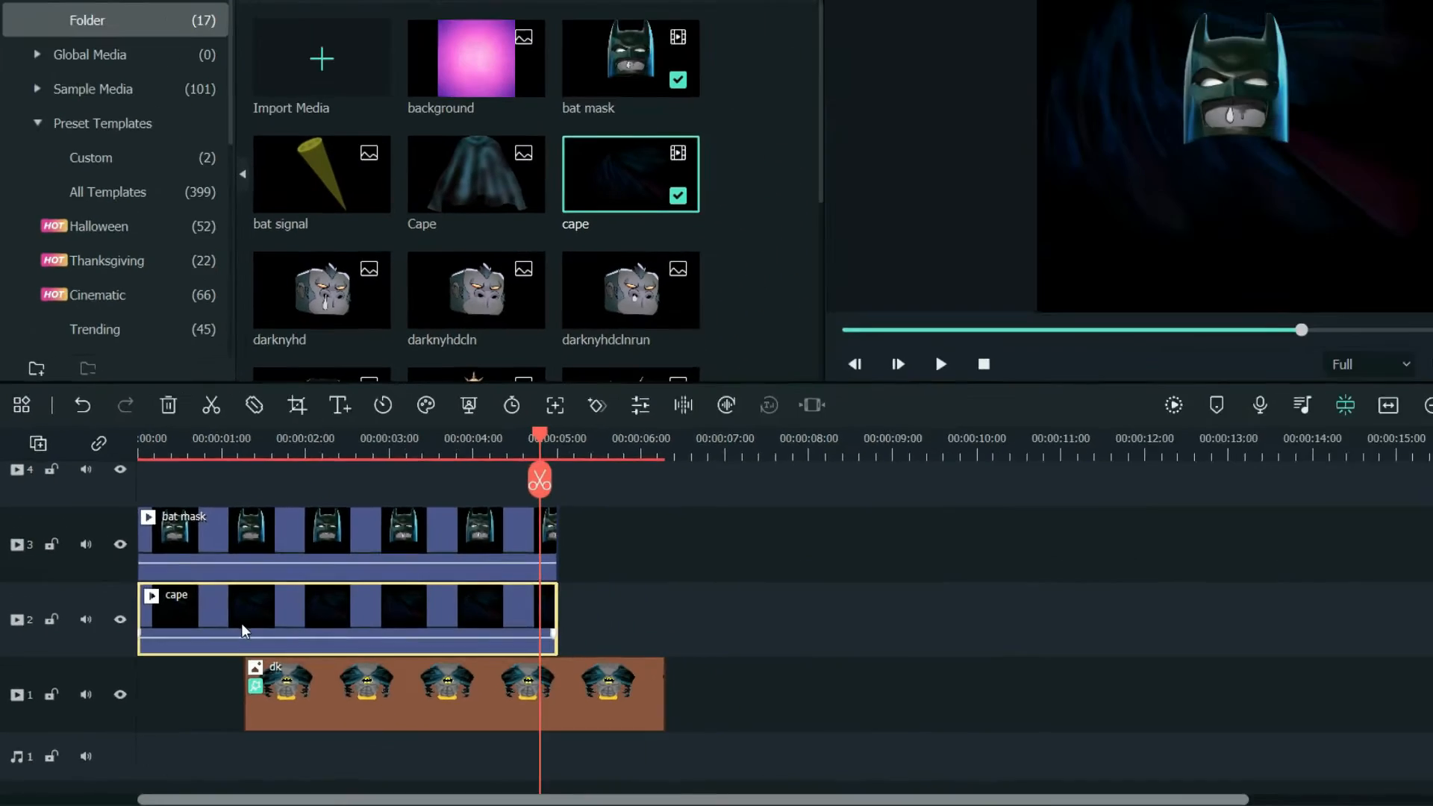
{"action": "left_click_drag", "start_coordinate": [398, 508], "coordinate": [407, 265]}
{"action": "left_click", "coordinate": [422, 368]}
{"action": "left_click_drag", "start_coordinate": [222, 576], "coordinate": [221, 641]}
{"action": "left_click_drag", "start_coordinate": [229, 523], "coordinate": [221, 589]}
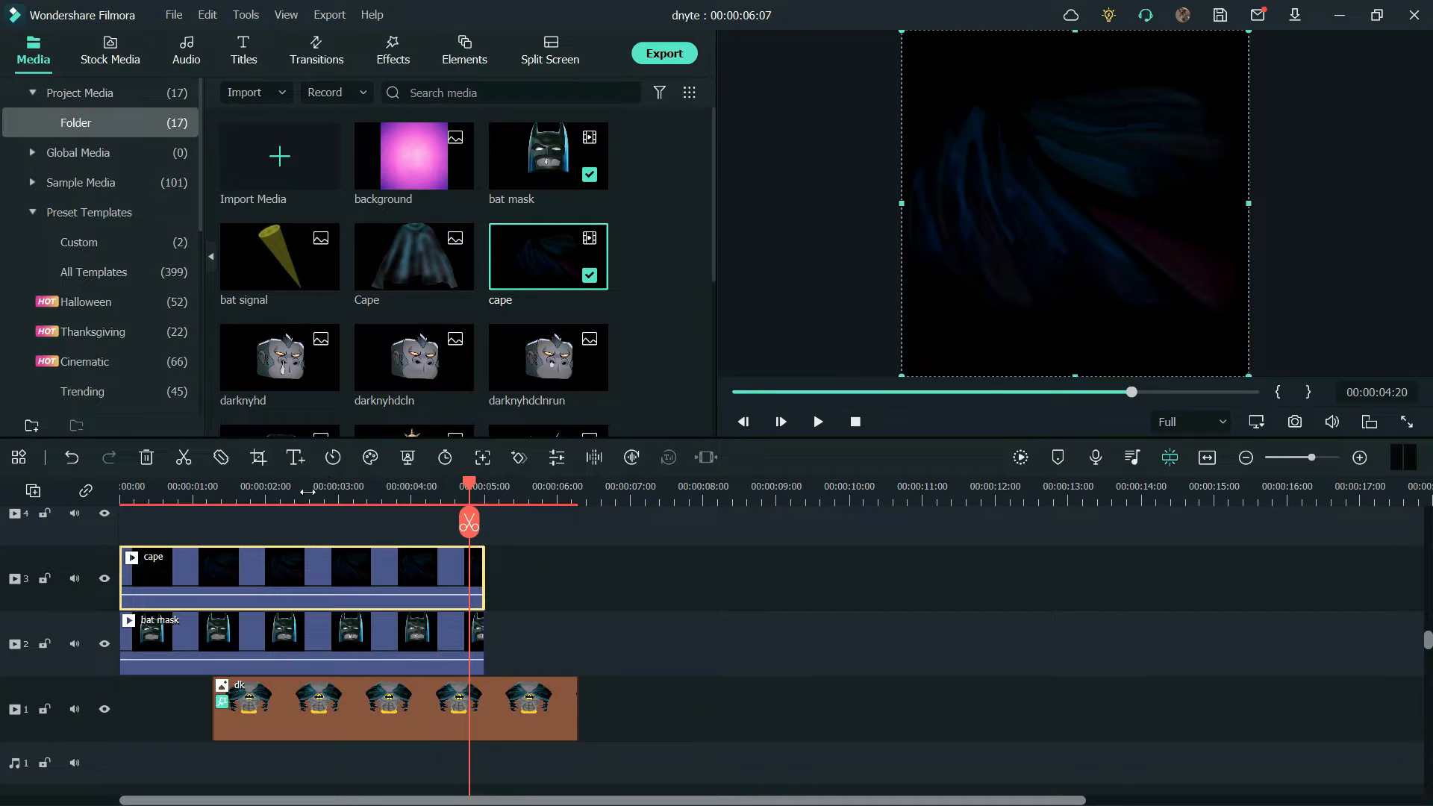
- Key out black from the cape clip and flip the cape horizontally
{"action": "left_click", "coordinate": [403, 458]}
{"action": "left_click", "coordinate": [302, 206]}
{"action": "left_click", "coordinate": [262, 311]}
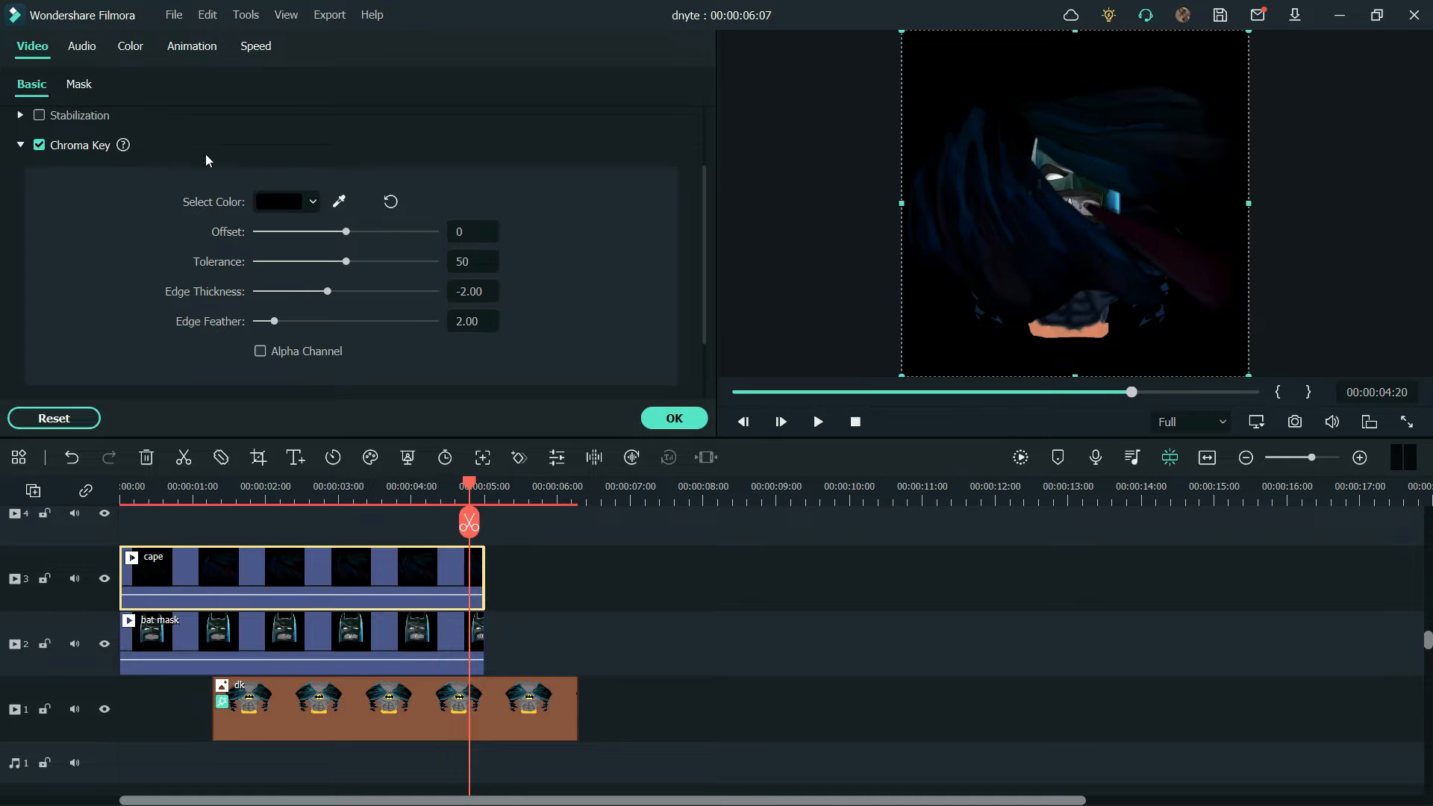
{"action": "left_click", "coordinate": [21, 116]}
{"action": "left_click", "coordinate": [81, 46]}
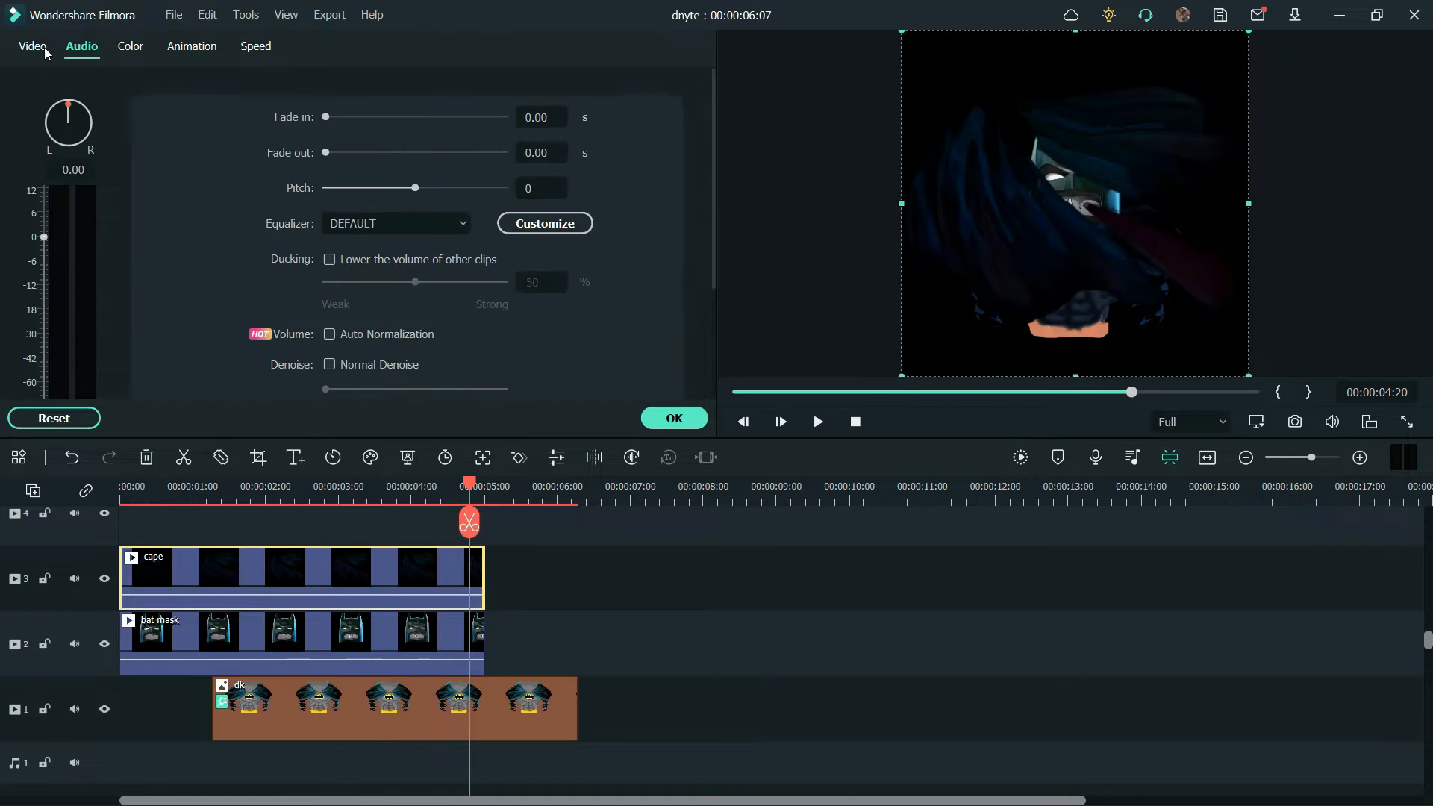
{"action": "left_click", "coordinate": [32, 46]}
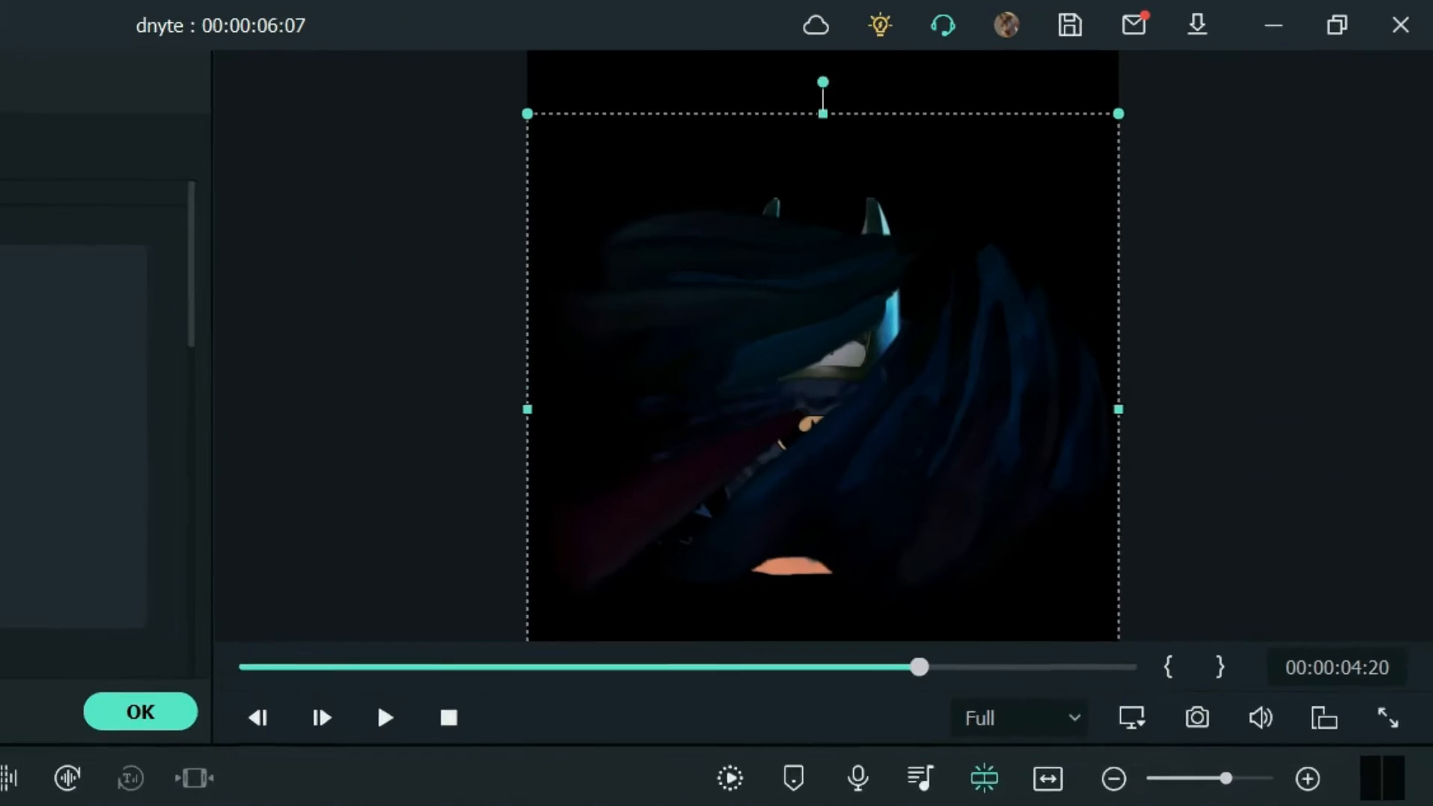
- Shrink the cape and position it across the body, just below the mask's eyes
{"action": "left_click_drag", "start_coordinate": [910, 445], "coordinate": [901, 526]}
{"action": "left_click_drag", "start_coordinate": [833, 593], "coordinate": [809, 463]}
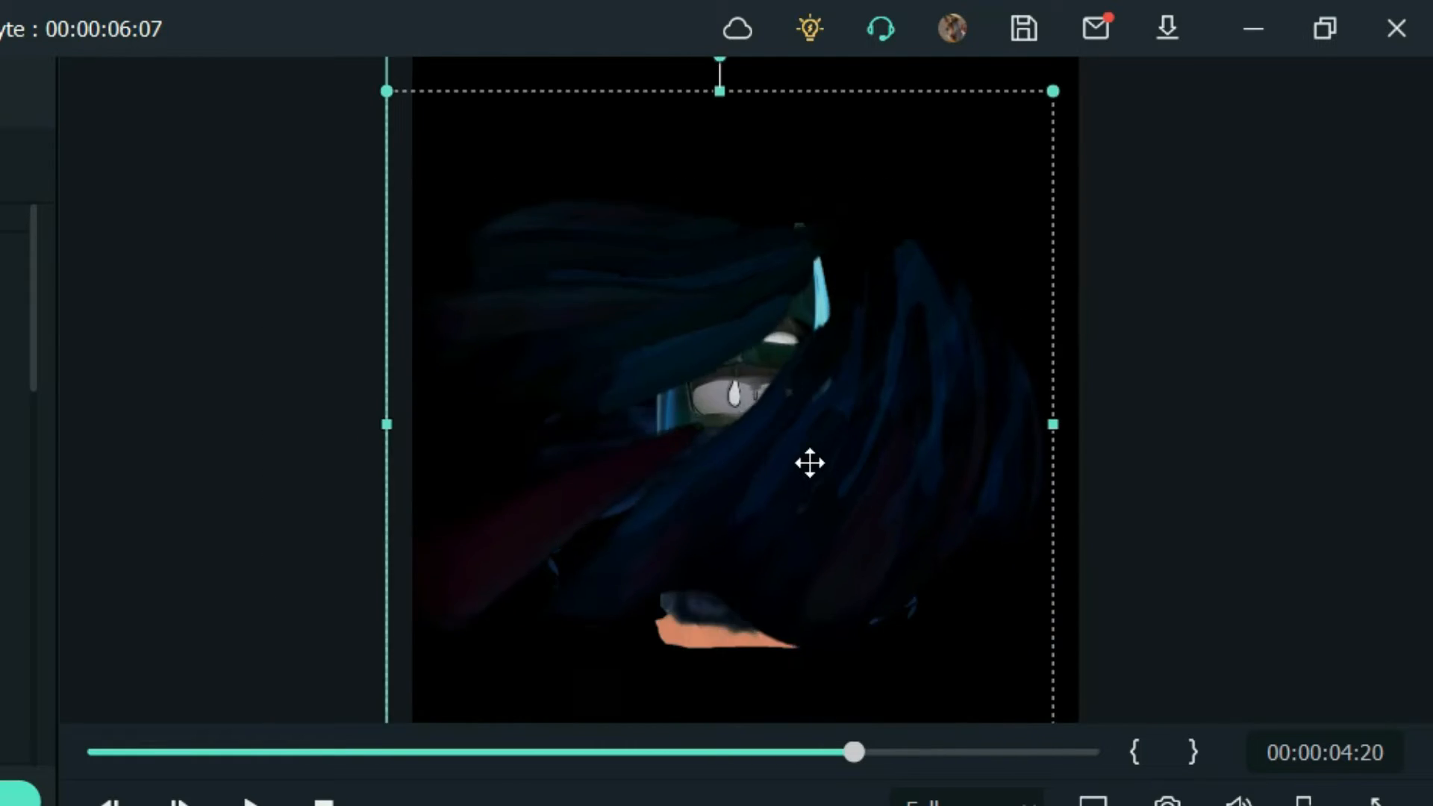
{"action": "left_click_drag", "start_coordinate": [1060, 104], "coordinate": [907, 244]}
{"action": "left_click_drag", "start_coordinate": [885, 334], "coordinate": [820, 515]}
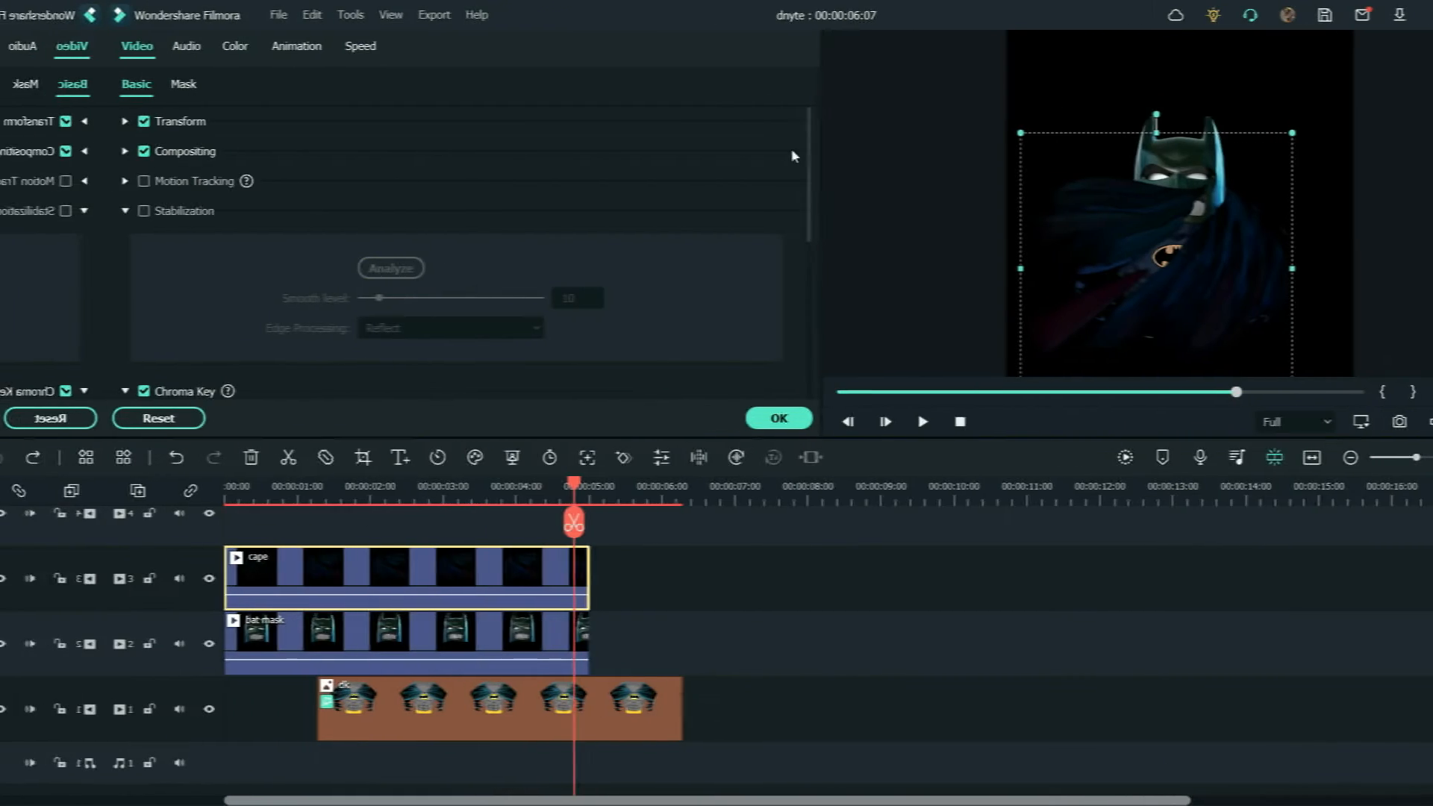
- Set the cape's chroma key edge thickness to 10.00, edge feather to 0.00 and tolerance to 8
{"action": "left_click_drag", "start_coordinate": [709, 154], "coordinate": [710, 289]}
{"action": "left_click_drag", "start_coordinate": [288, 401], "coordinate": [392, 395]}
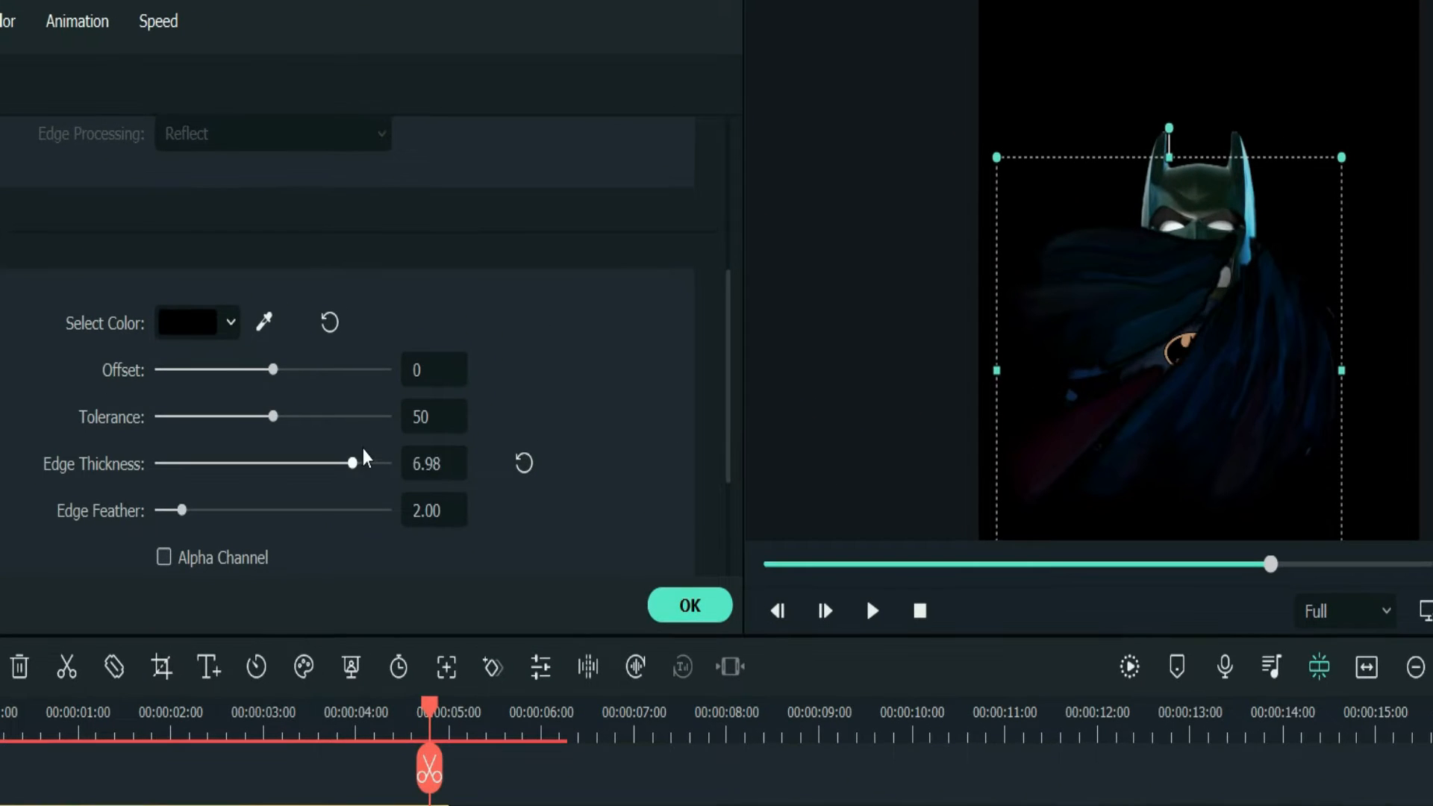
{"action": "left_click_drag", "start_coordinate": [181, 509], "coordinate": [156, 510]}
{"action": "left_click_drag", "start_coordinate": [272, 417], "coordinate": [179, 423]}
- Reposition and enlarge the cape so it spreads across the body below the mask
{"action": "left_click_drag", "start_coordinate": [1170, 170], "coordinate": [1170, 371]}
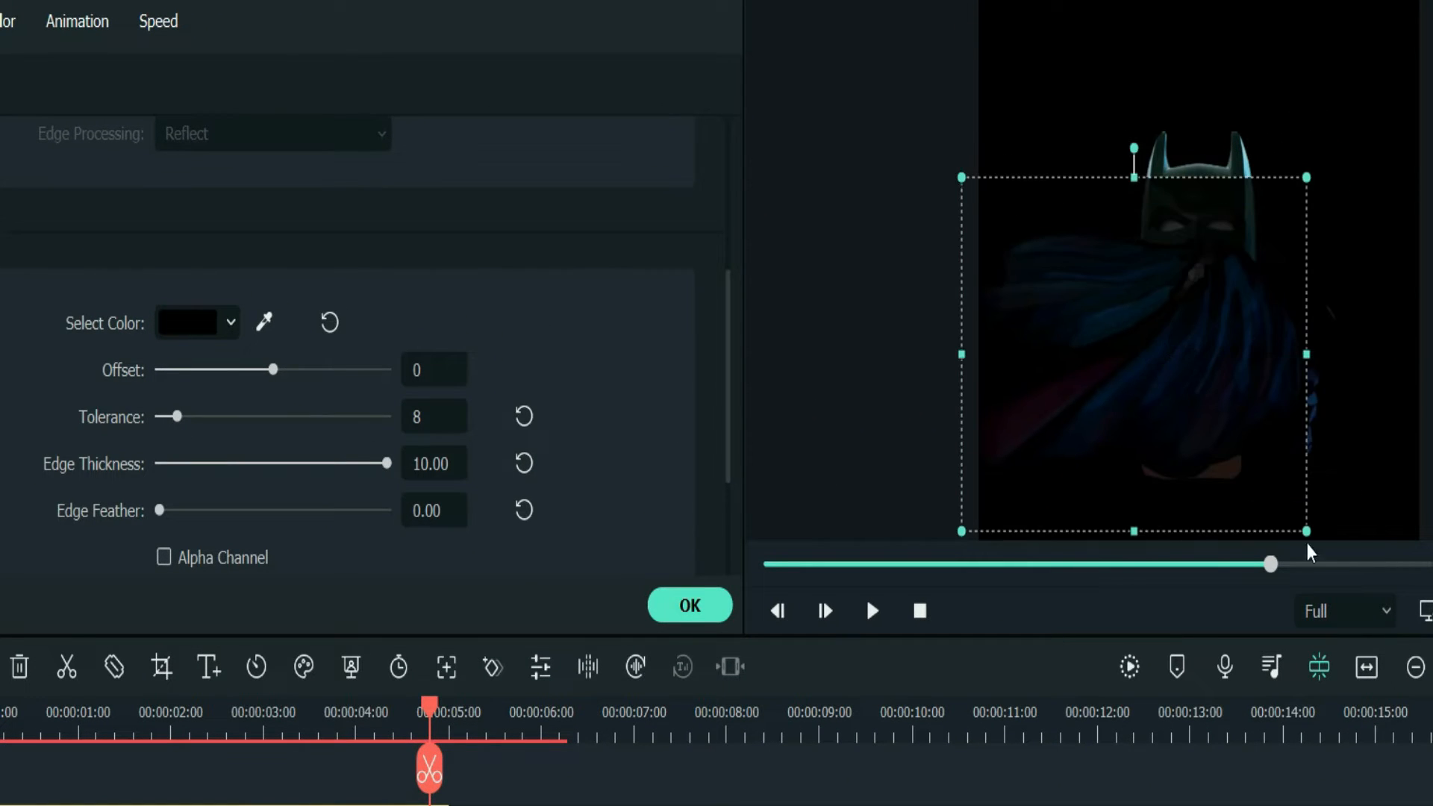
{"action": "left_click_drag", "start_coordinate": [1308, 545], "coordinate": [1372, 609]}
{"action": "left_click_drag", "start_coordinate": [1247, 448], "coordinate": [1265, 450]}
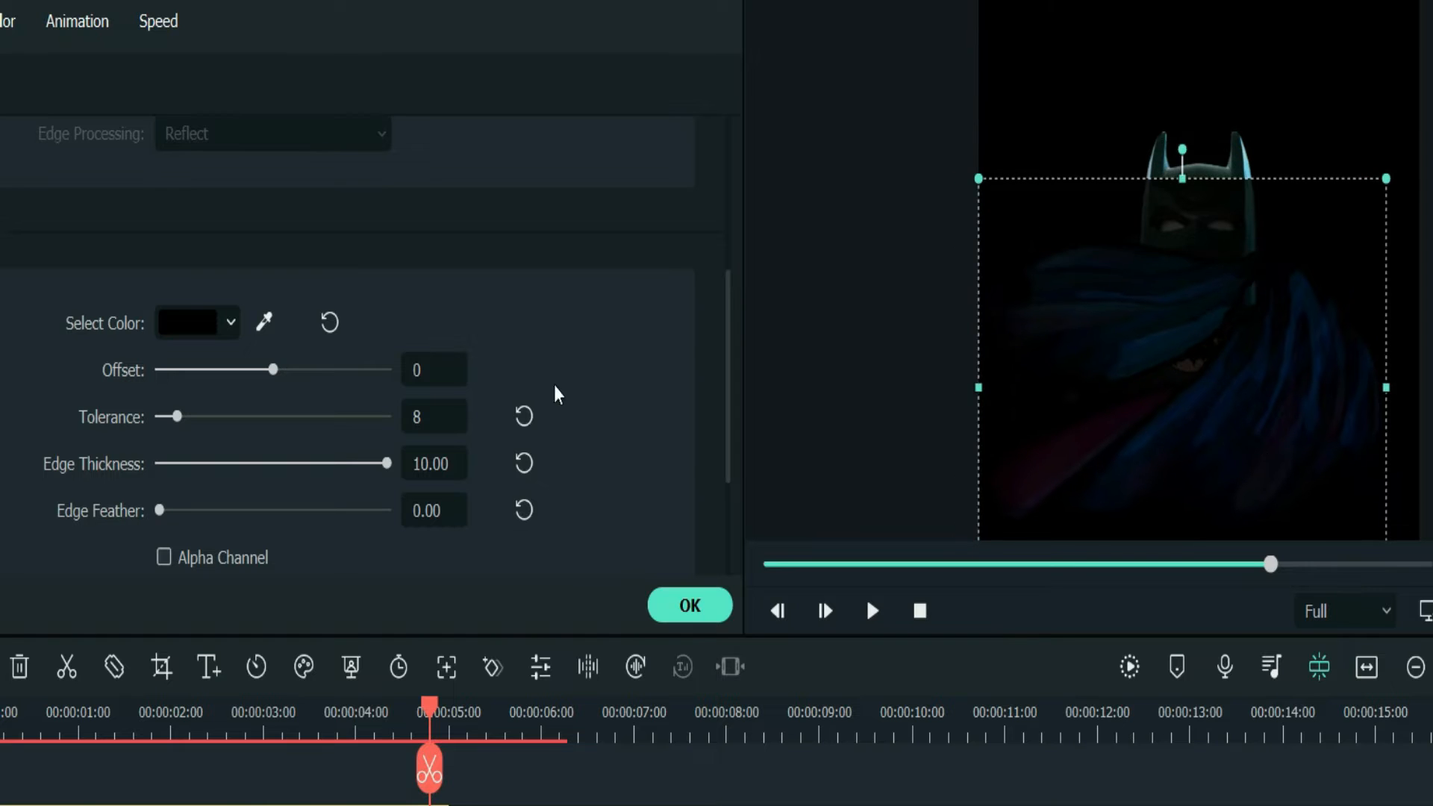
- Set the cape's chroma key offset to 19 and tolerance to 34
{"action": "left_click_drag", "start_coordinate": [257, 378], "coordinate": [401, 381]}
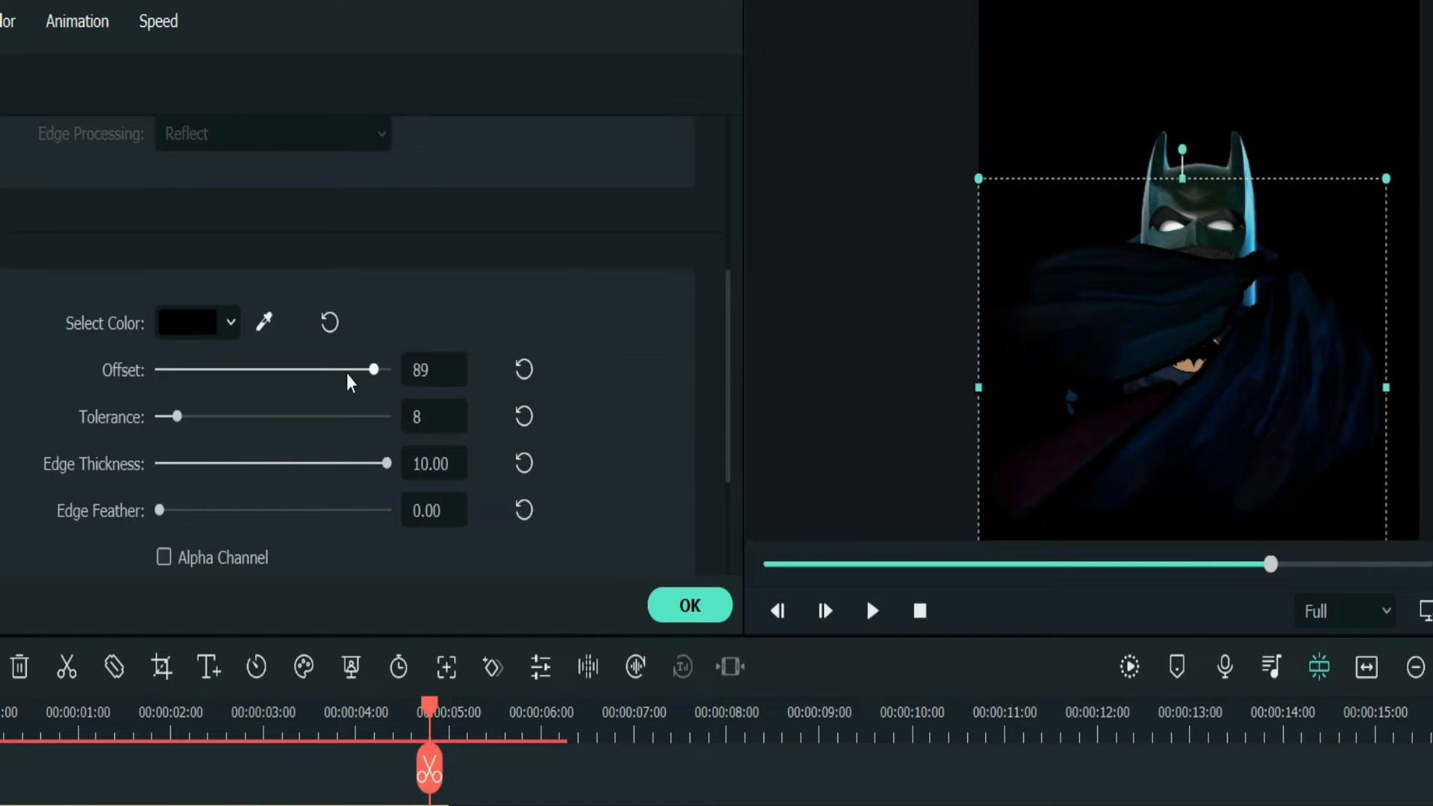
{"action": "left_click_drag", "start_coordinate": [312, 375], "coordinate": [297, 374]}
{"action": "left_click_drag", "start_coordinate": [178, 419], "coordinate": [277, 420]}
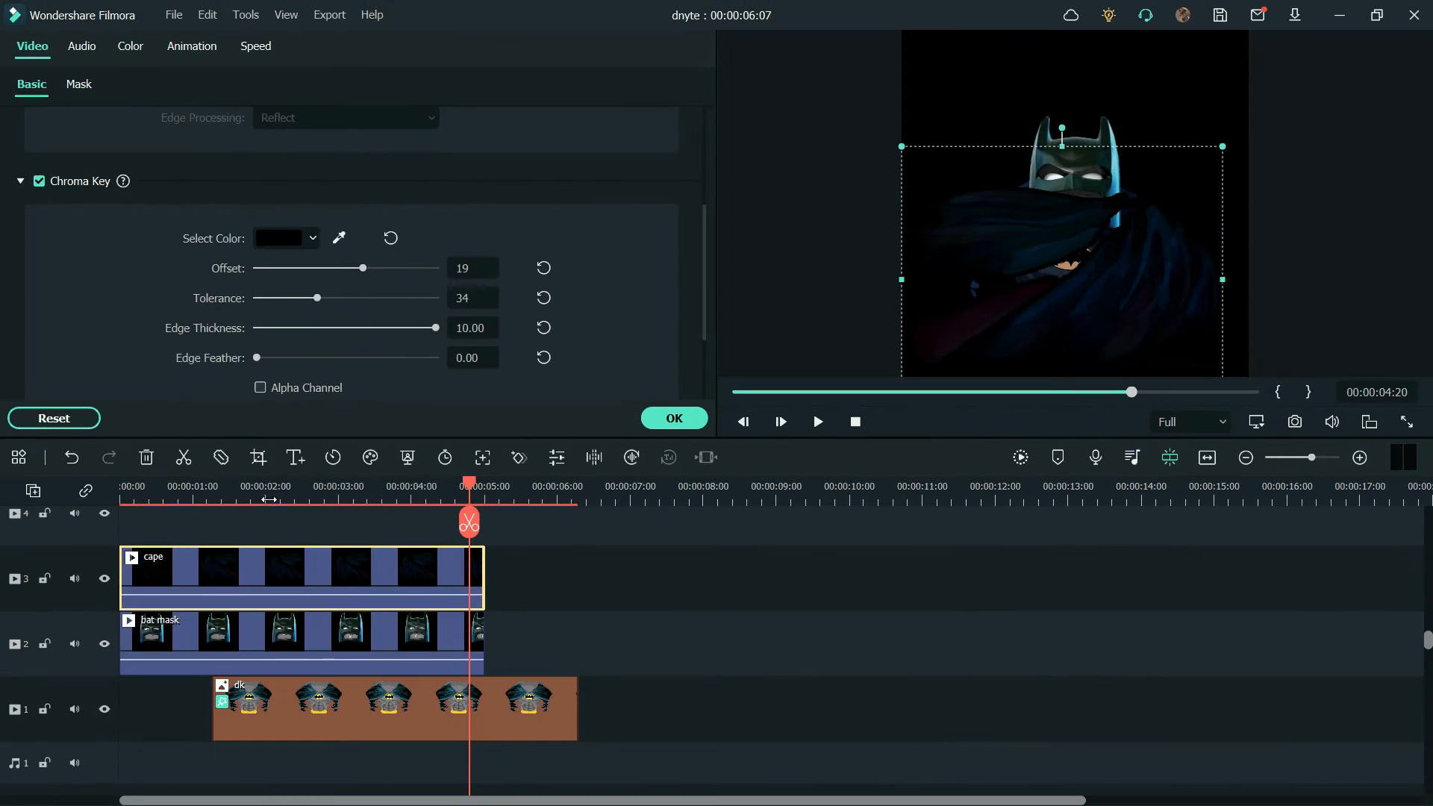
- Split the cape clip at 00:00:02:09
{"action": "left_click_drag", "start_coordinate": [470, 493], "coordinate": [293, 486]}
{"action": "right_click", "coordinate": [307, 587]}
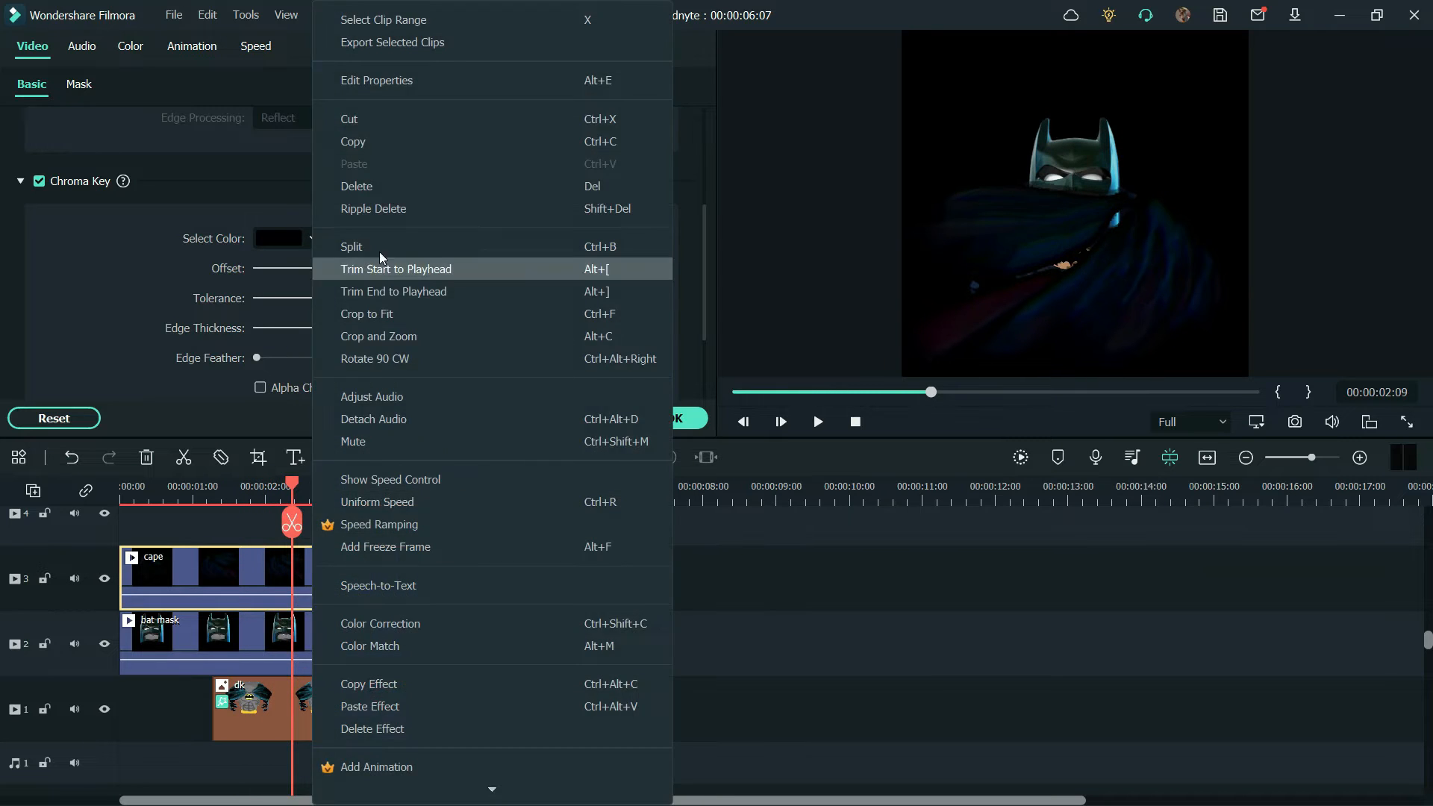
{"action": "left_click", "coordinate": [325, 246]}
- Apply a Single line mask to the second cape segment, angled diagonally across the torso to uncover the head and chest emblem
{"action": "left_click_drag", "start_coordinate": [289, 482], "coordinate": [306, 485]}
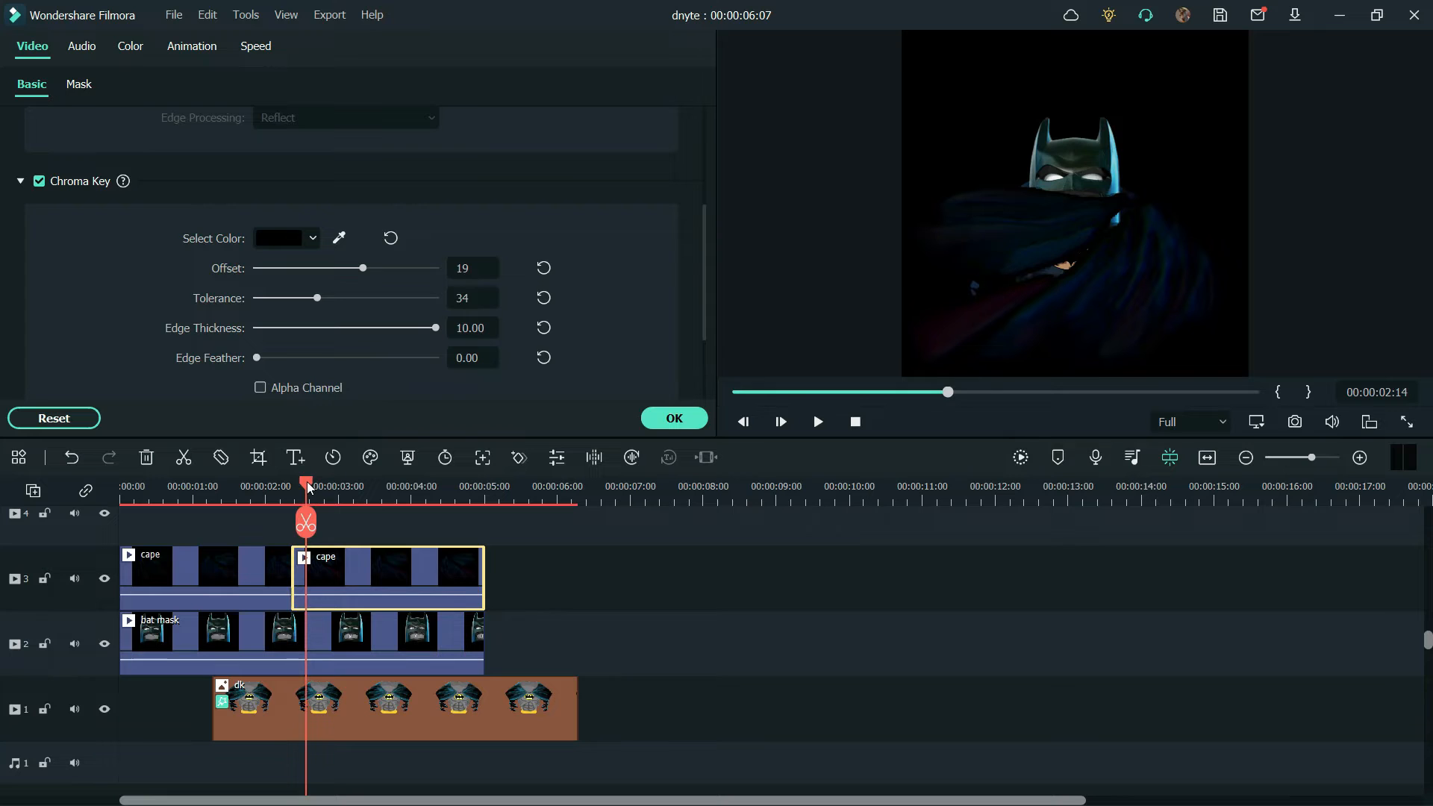
{"action": "left_click", "coordinate": [79, 85]}
{"action": "left_click", "coordinate": [112, 261]}
{"action": "mouse_move", "coordinate": [1062, 280]}
{"action": "left_mouse_down"}
{"action": "mouse_move", "coordinate": [1015, 250]}
{"action": "mouse_move", "coordinate": [1041, 293]}
{"action": "left_mouse_up"}
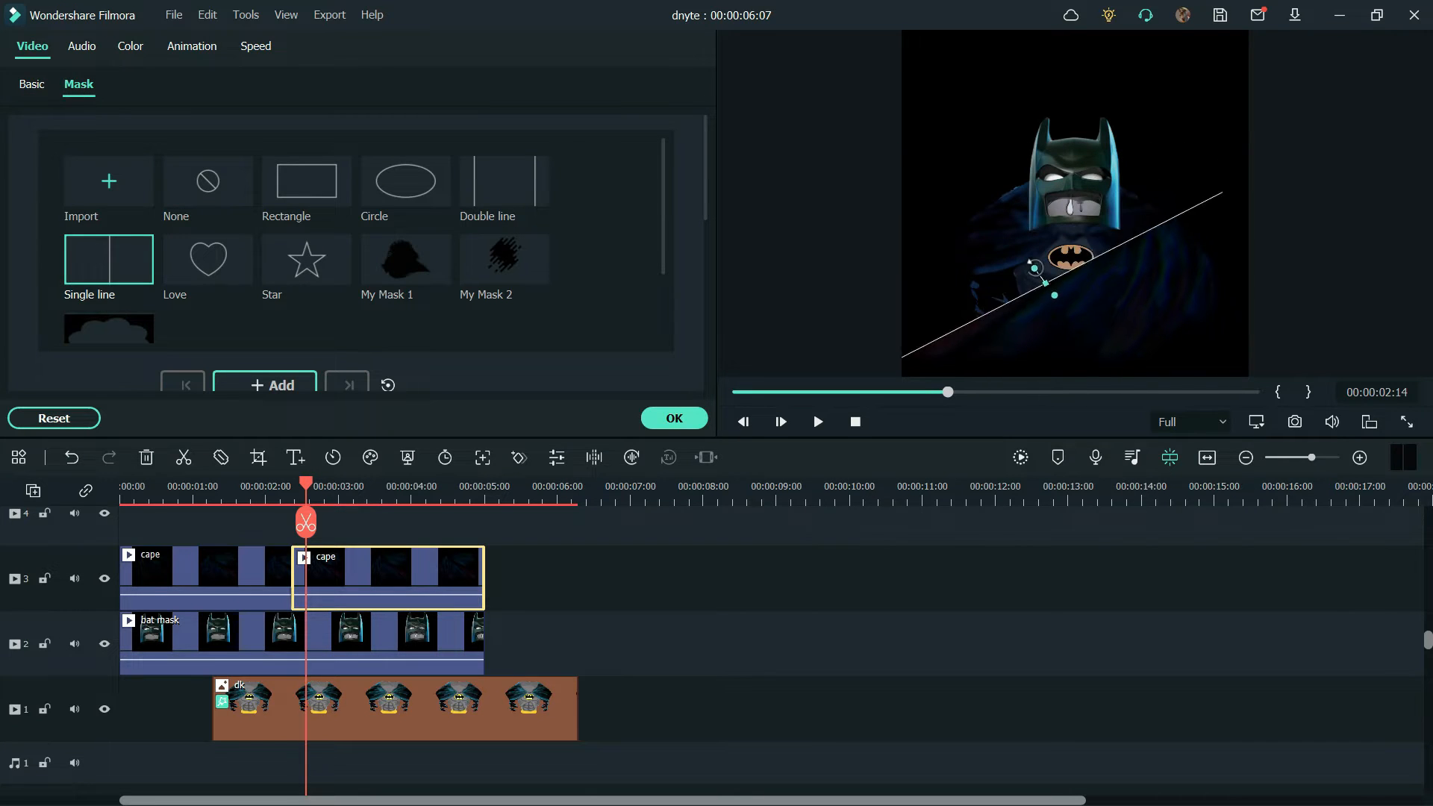
- Trim the end of the second cape segment to 00:00:03:12
{"action": "left_click_drag", "start_coordinate": [296, 485], "coordinate": [336, 496]}
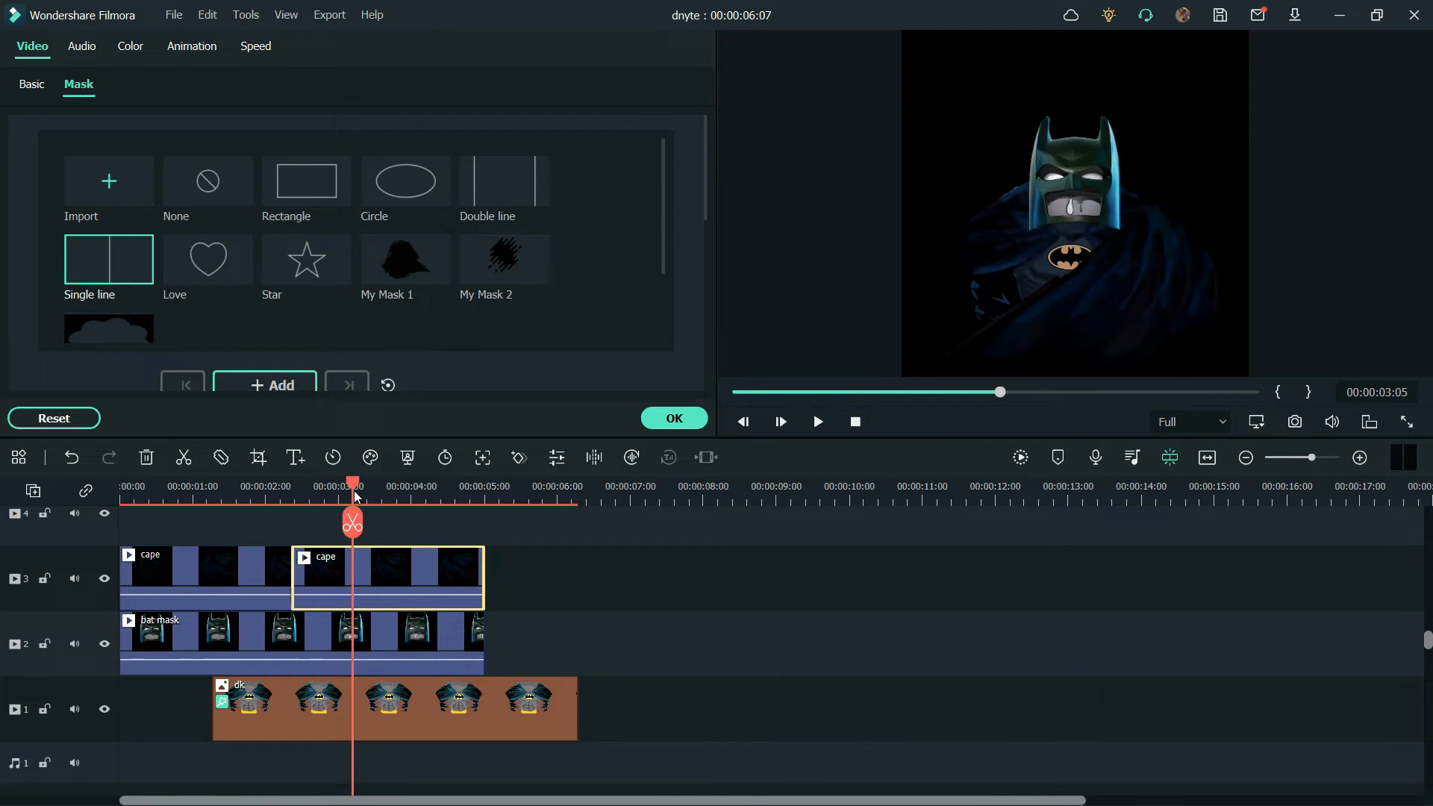
{"action": "left_click_drag", "start_coordinate": [354, 490], "coordinate": [375, 491]}
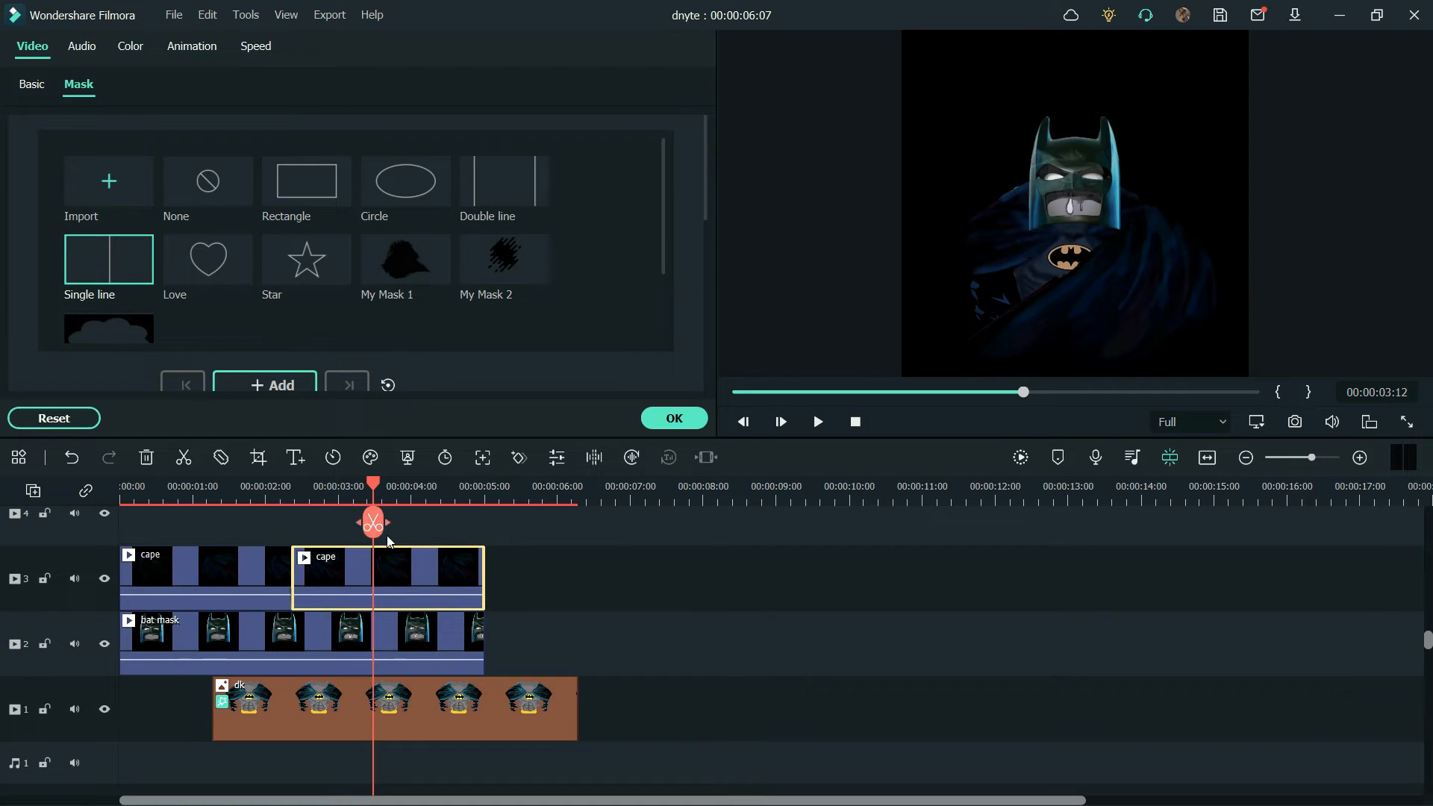
{"action": "right_click", "coordinate": [400, 581]}
{"action": "left_click", "coordinate": [489, 297]}
- Render the timeline preview and play the animation from the start
{"action": "left_click_drag", "start_coordinate": [370, 493], "coordinate": [100, 503]}
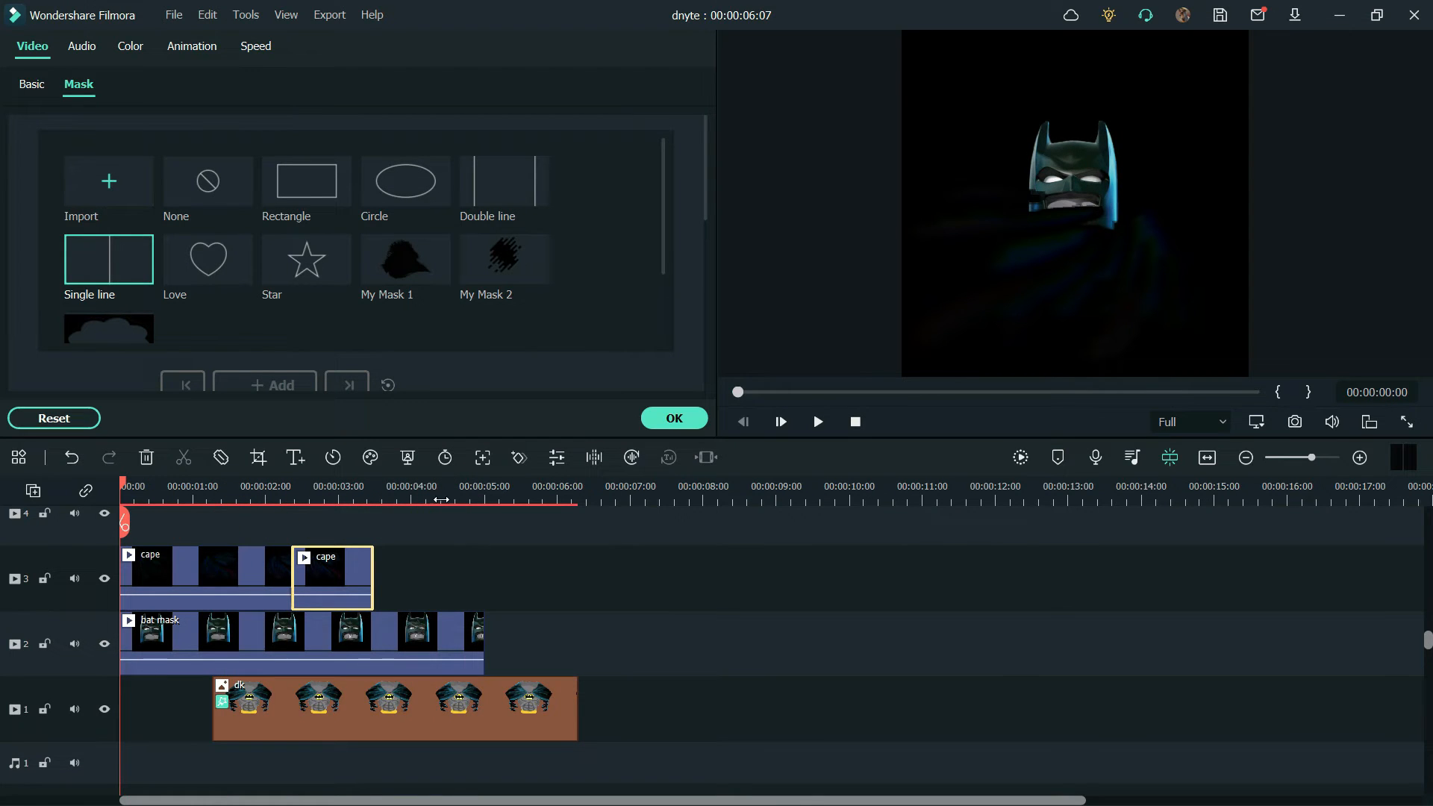
{"action": "left_click", "coordinate": [1021, 456]}
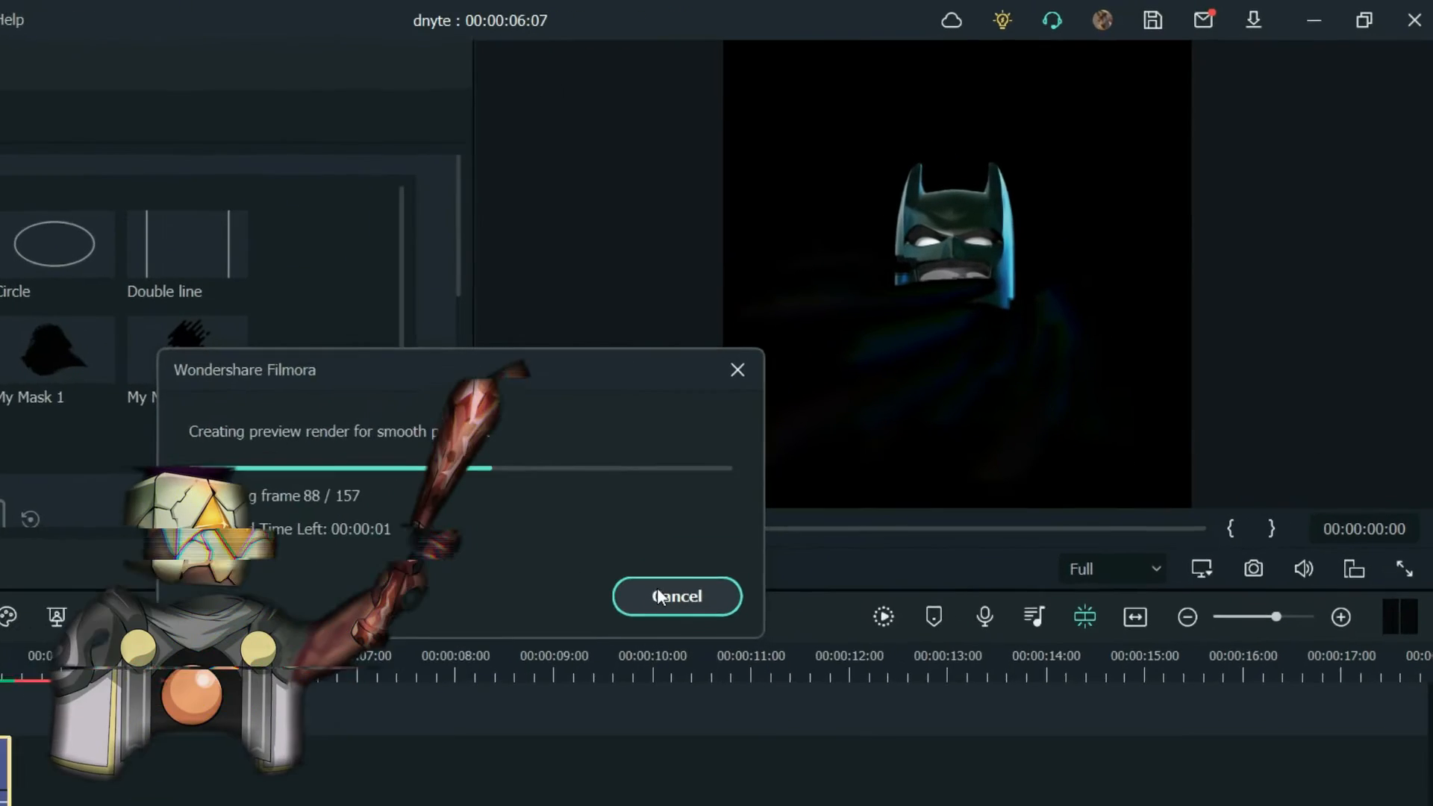
{"action": "left_click", "coordinate": [377, 737]}
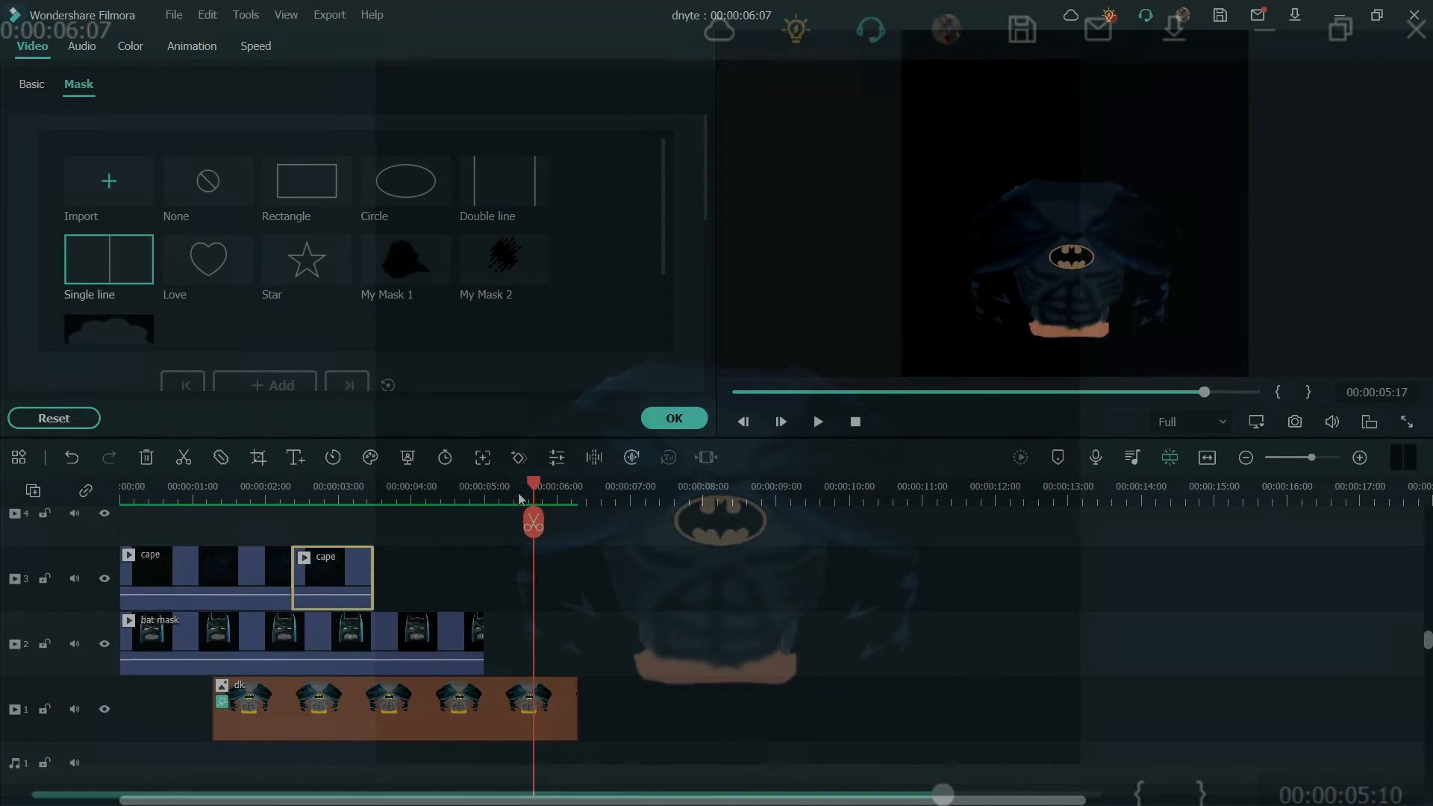
- Capture a snapshot of the assembled character at 00:00:04:22
{"action": "left_click_drag", "start_coordinate": [521, 499], "coordinate": [470, 501]}
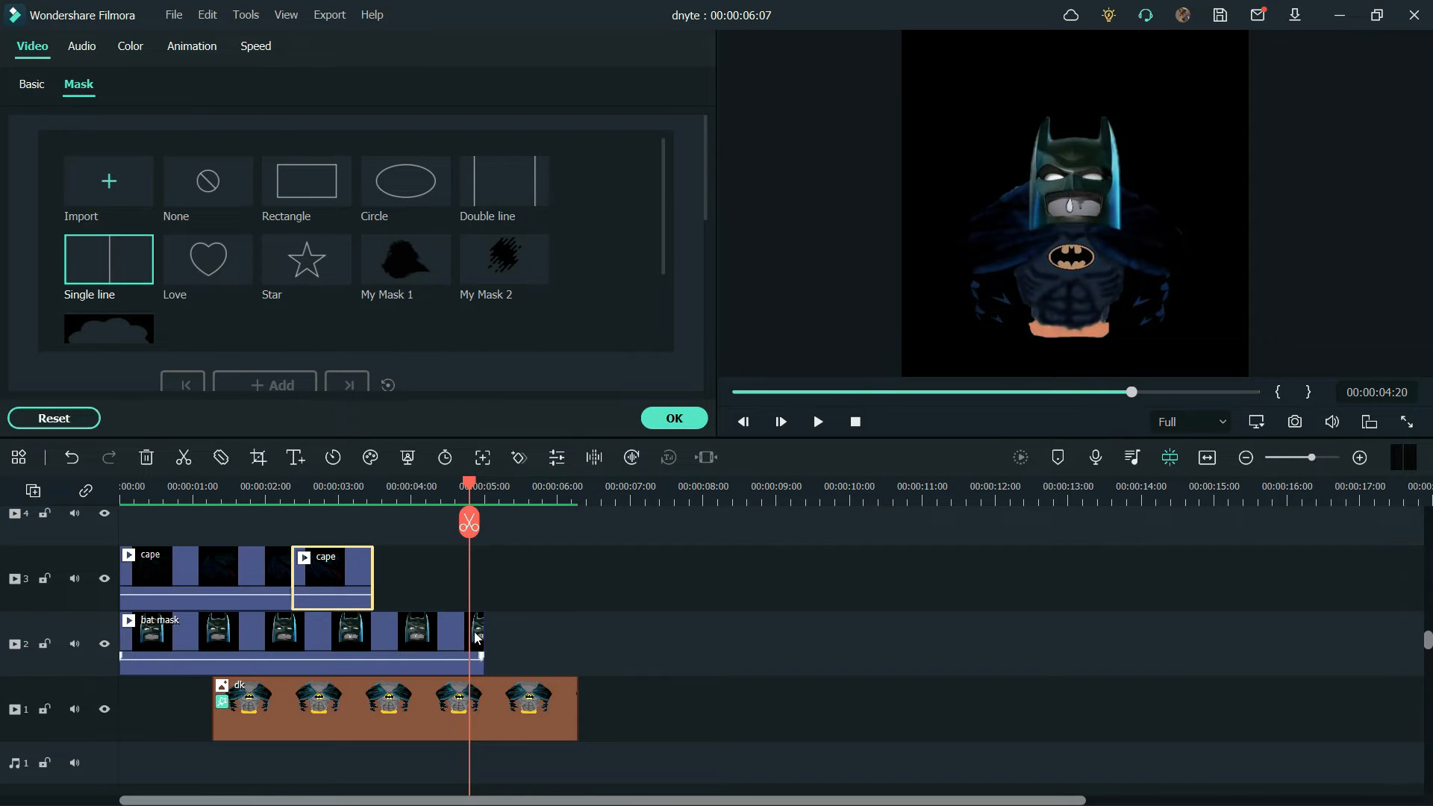
{"action": "left_click", "coordinate": [474, 634]}
{"action": "mouse_move", "coordinate": [471, 485]}
{"action": "left_mouse_down"}
{"action": "mouse_move", "coordinate": [490, 489]}
{"action": "mouse_move", "coordinate": [478, 490]}
{"action": "left_mouse_up"}
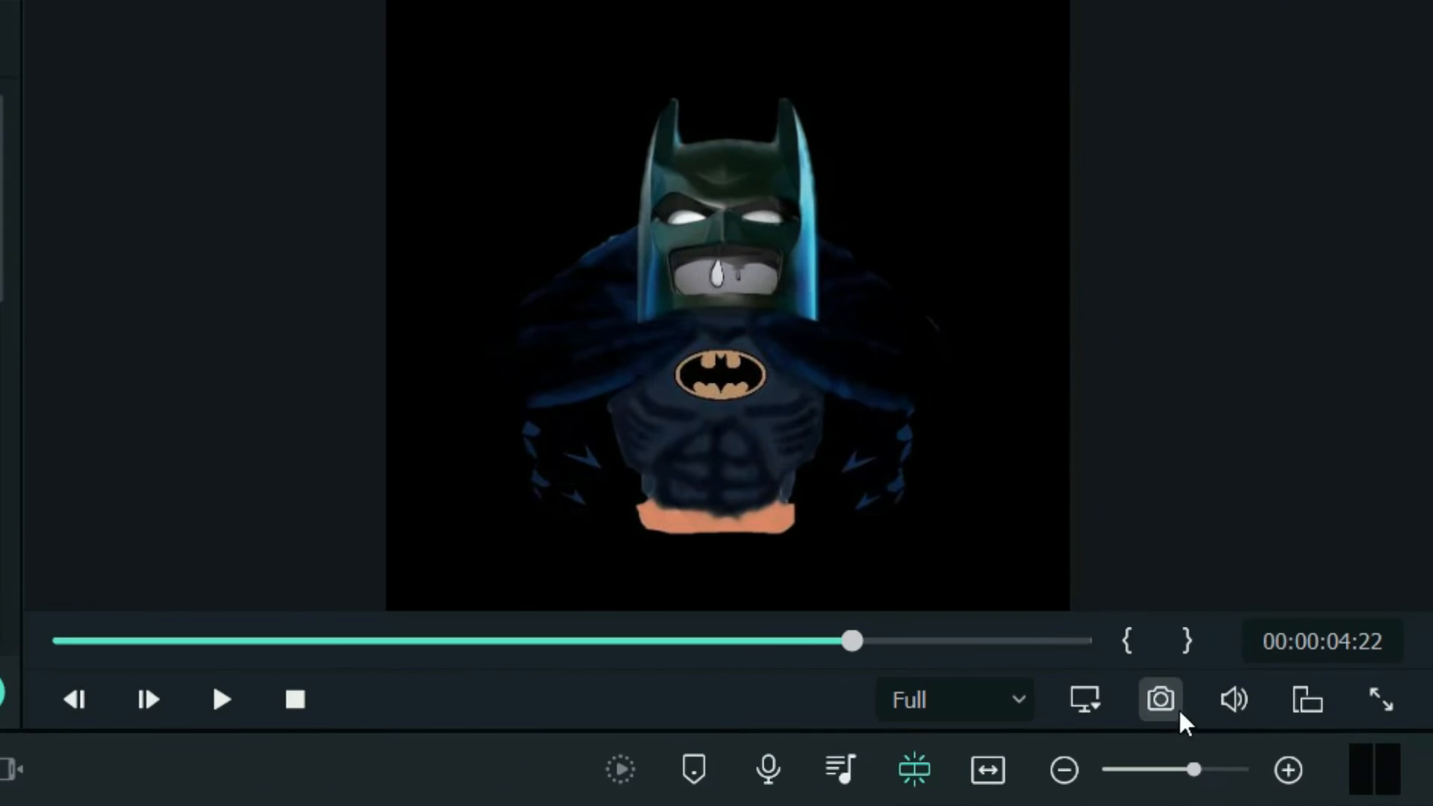
{"action": "left_click", "coordinate": [1178, 713]}
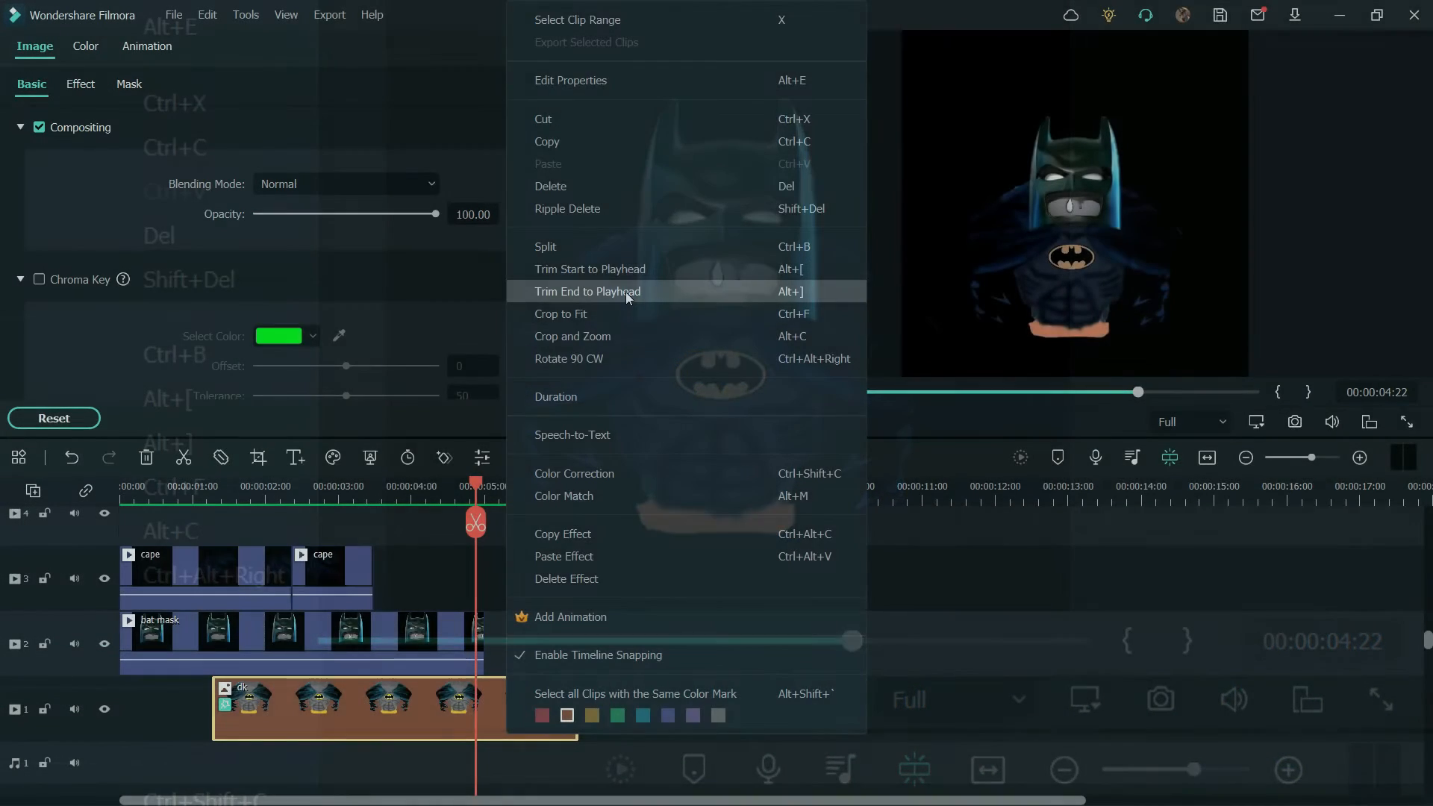
- Trim the end of the dk clip to 00:00:05:00 and place the captured snapshot directly after it on track 1
{"action": "left_click", "coordinate": [626, 292]}
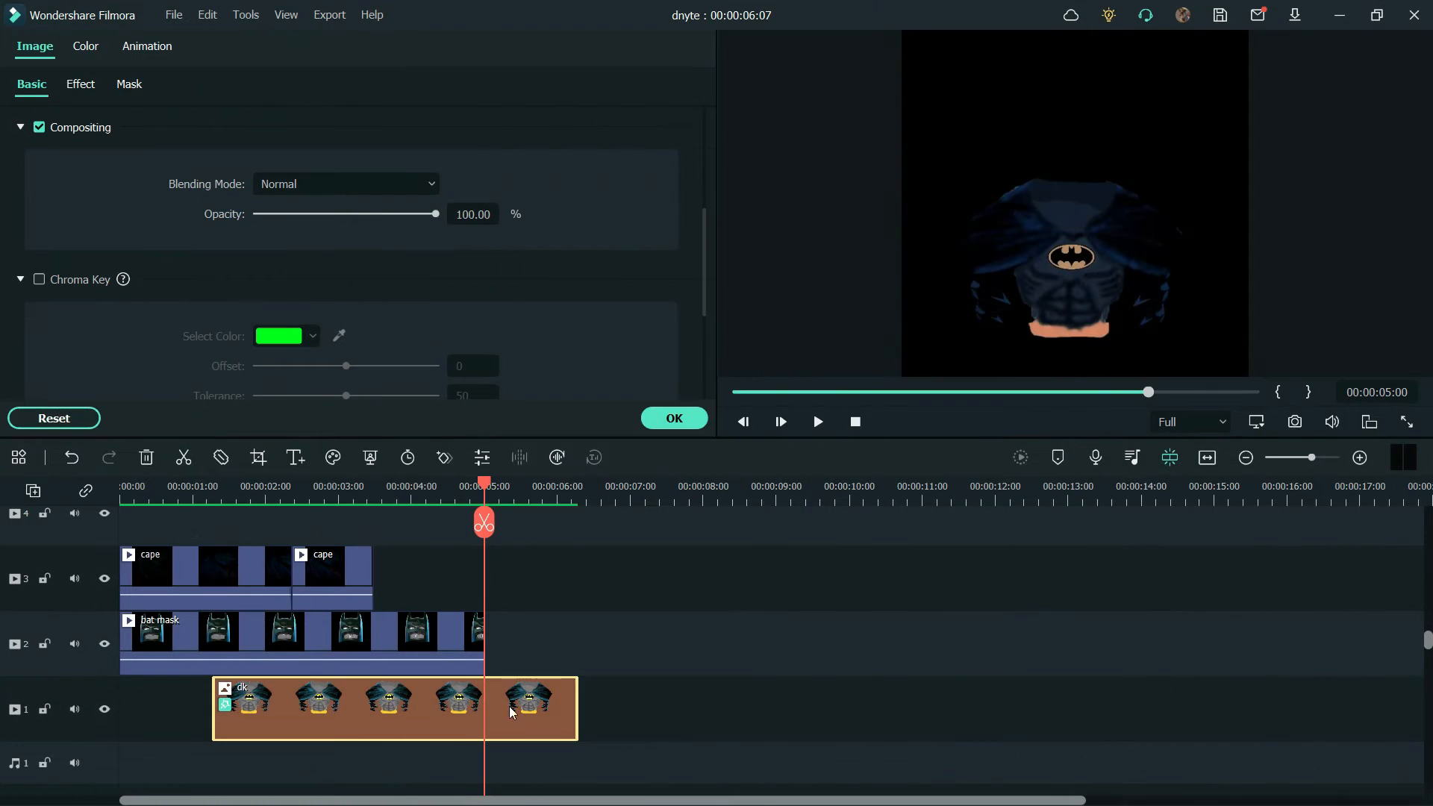
{"action": "left_click", "coordinate": [674, 416]}
{"action": "scroll", "coordinate": [522, 269], "scroll_direction": "down", "scroll_amount": 5}
{"action": "left_click_drag", "start_coordinate": [549, 269], "coordinate": [496, 718]}
- Hide the cape track and add a freeze frame to the bat mask clip at 00:00:00:21
{"action": "left_click_drag", "start_coordinate": [483, 523], "coordinate": [216, 595]}
{"action": "left_click", "coordinate": [104, 580]}
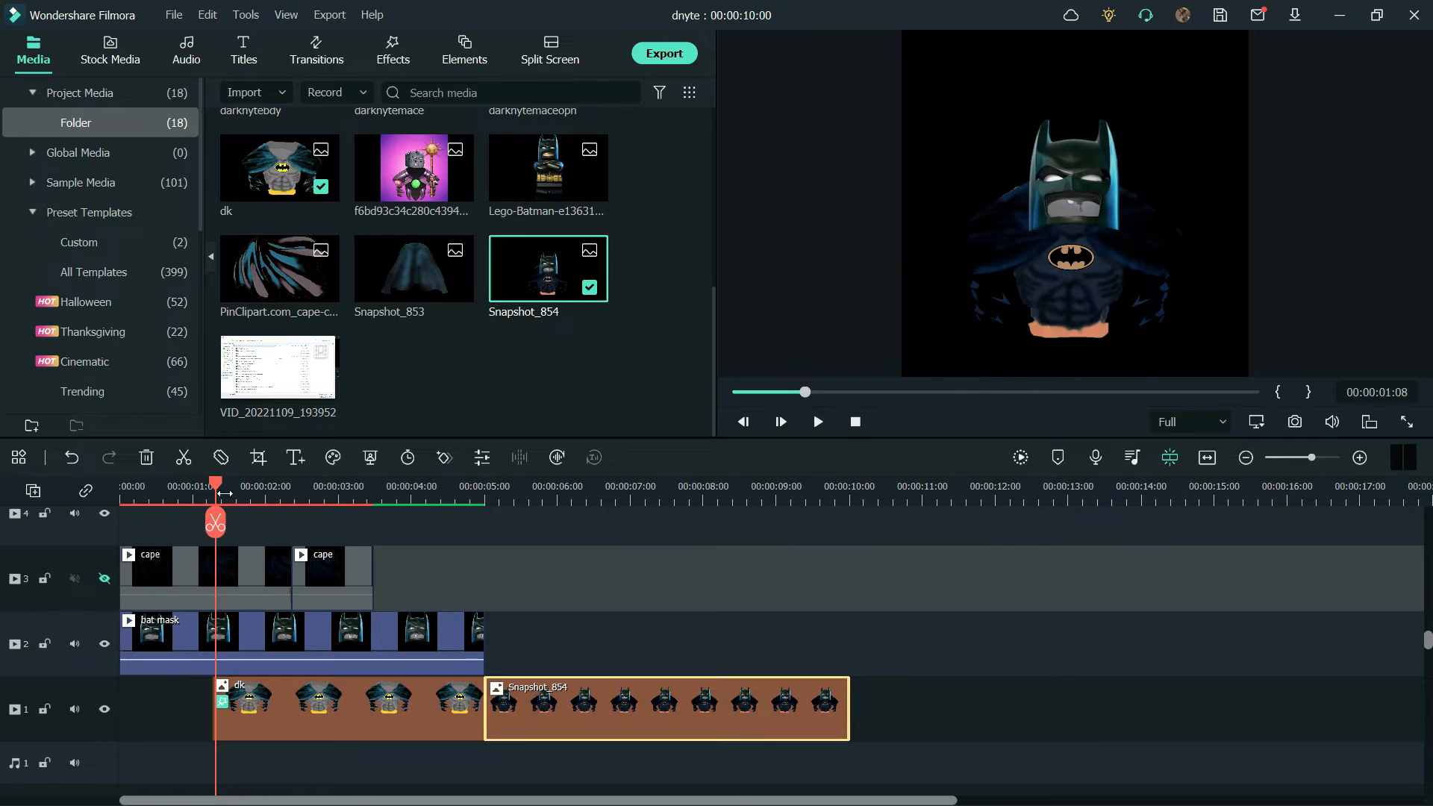
{"action": "left_click_drag", "start_coordinate": [218, 489], "coordinate": [181, 487]}
{"action": "left_click", "coordinate": [282, 657]}
{"action": "right_click", "coordinate": [265, 633]}
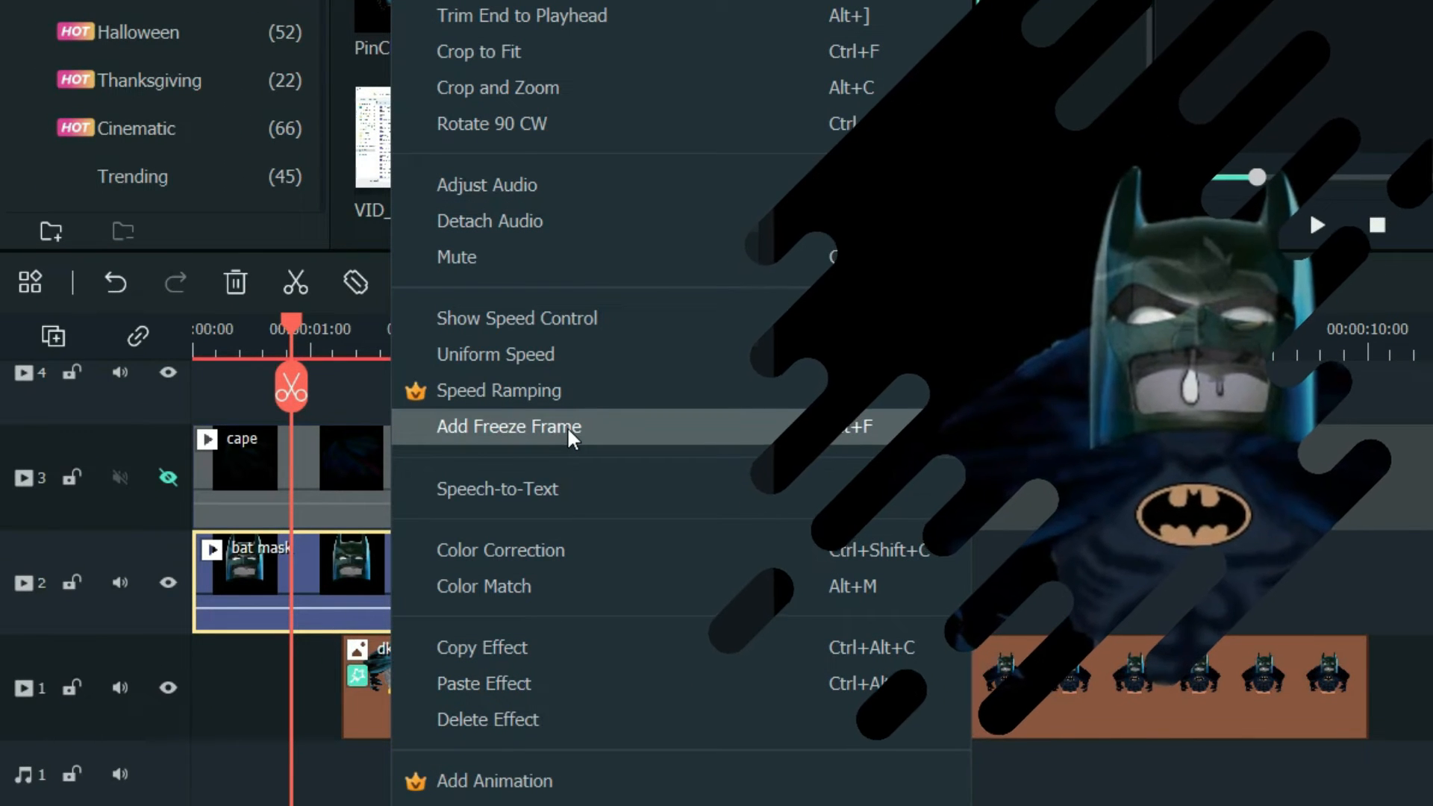
{"action": "left_click", "coordinate": [566, 427]}
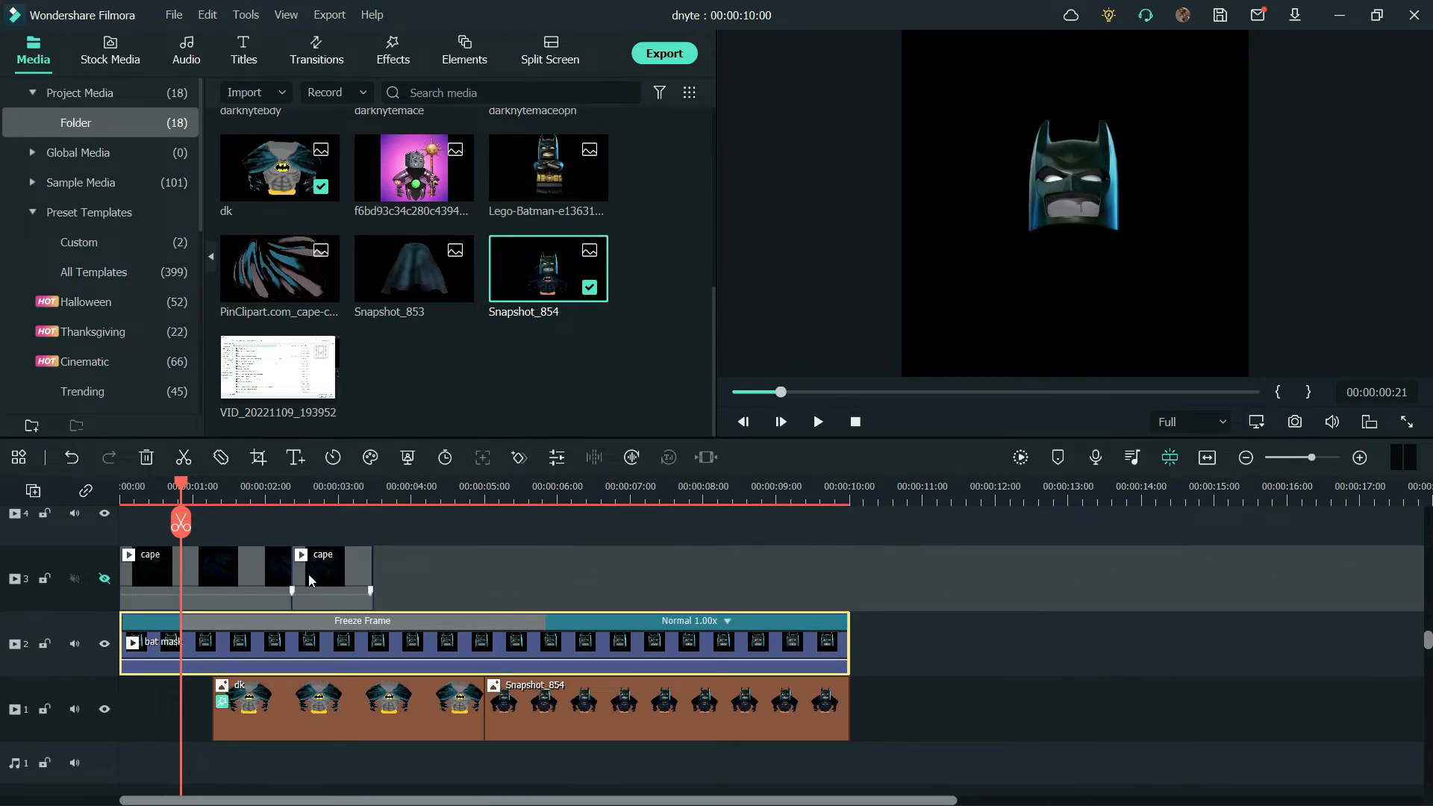
- Show the cape track again and play the animation from the start
{"action": "left_click", "coordinate": [104, 579]}
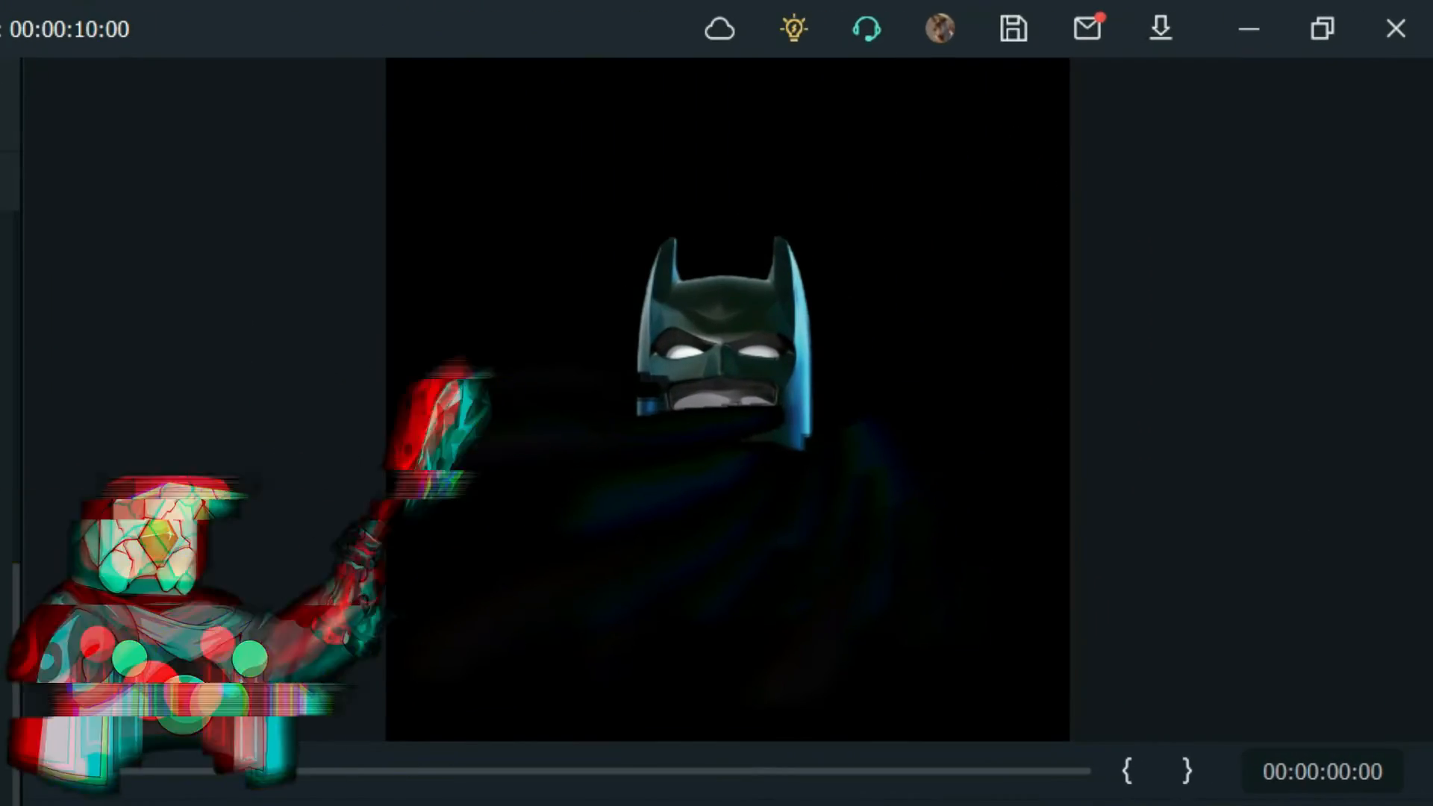
{"action": "left_click", "coordinate": [663, 527]}
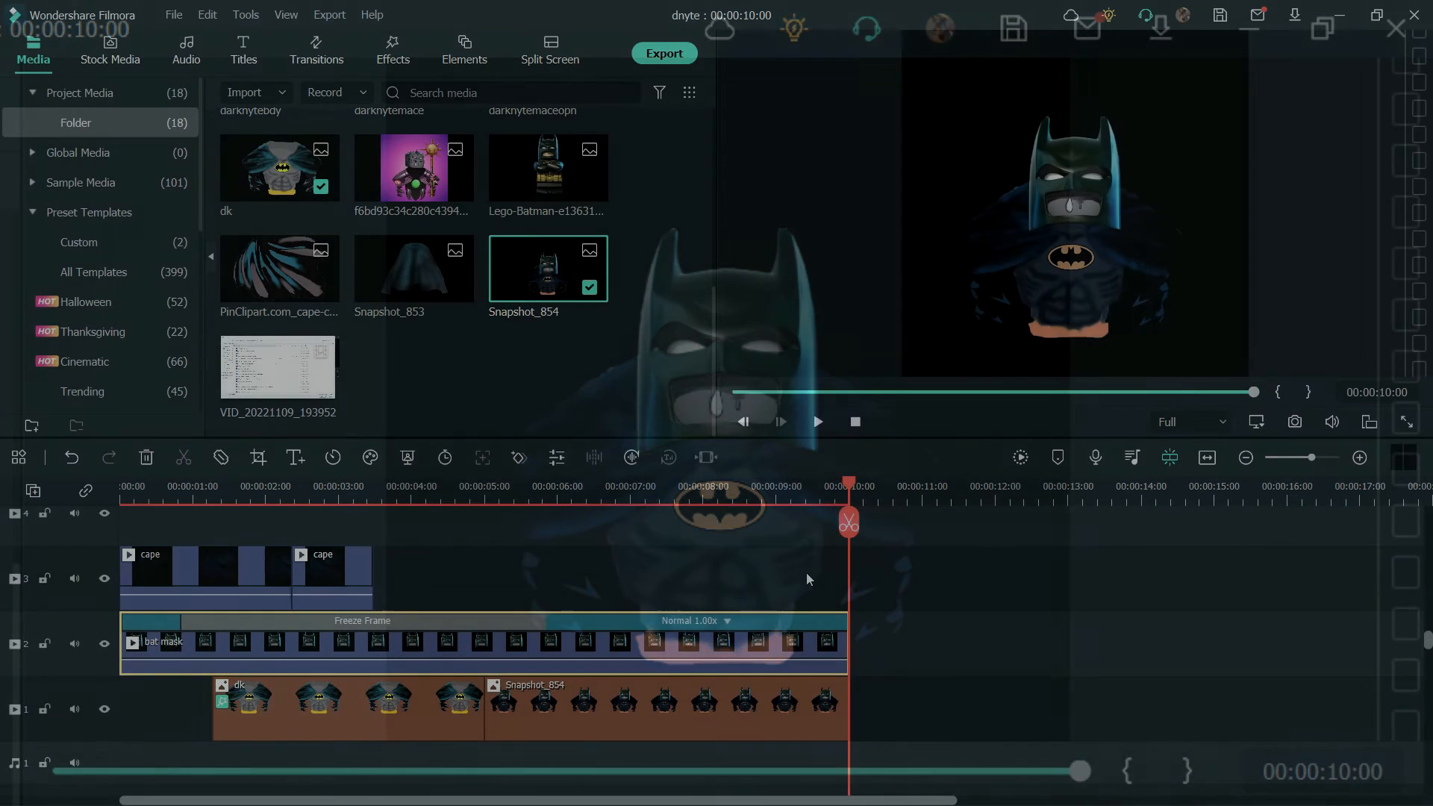
- Split the bat mask clip within its freeze frame at about 4.5 seconds, shortly before the snapshot clip starts
{"action": "left_click_drag", "start_coordinate": [847, 481], "coordinate": [420, 506]}
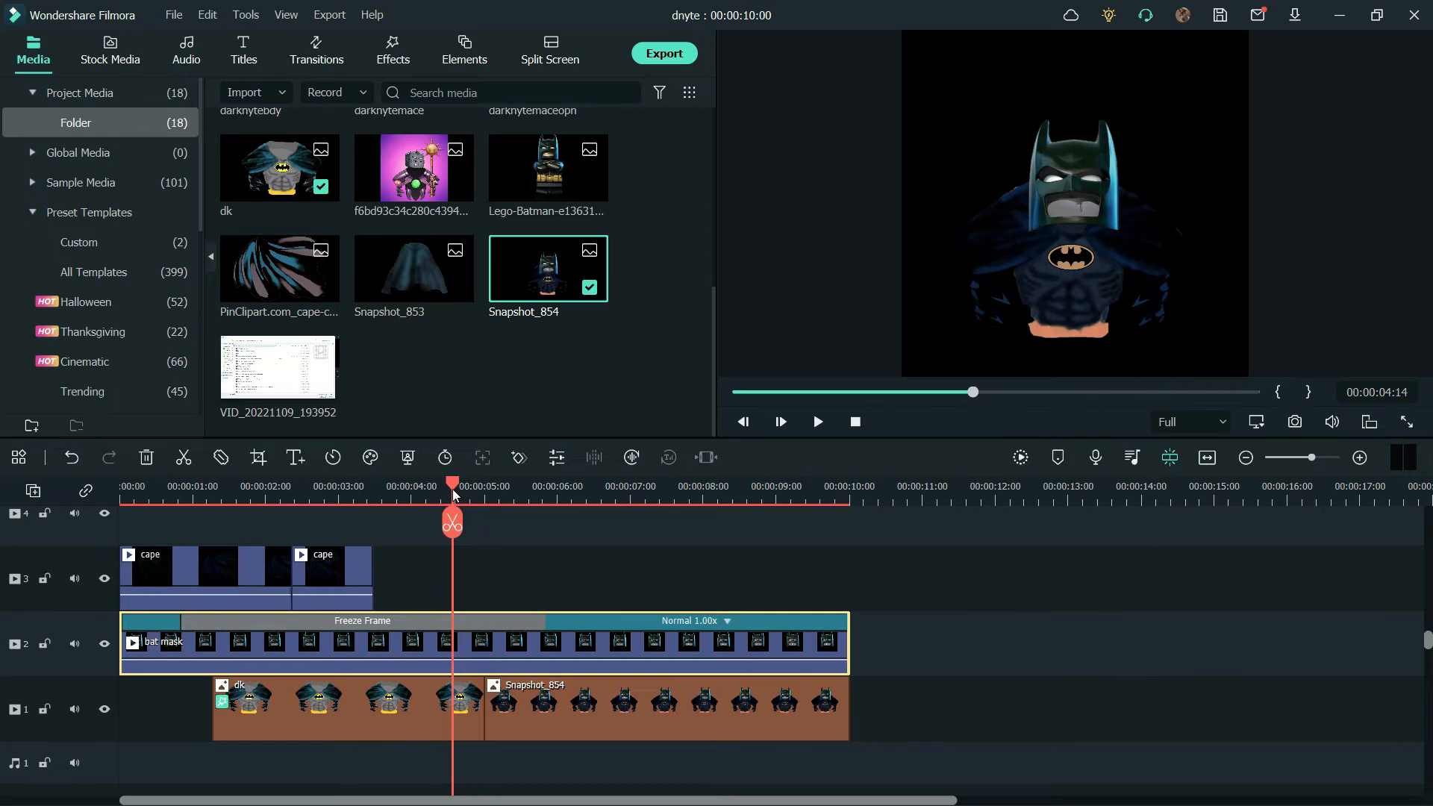
{"action": "left_click_drag", "start_coordinate": [452, 490], "coordinate": [445, 489]}
{"action": "left_click", "coordinate": [445, 522]}
- Split the second bat mask segment at 00:00:05:22 and delete its leftover freeze-frame part, closing the gap
{"action": "left_click", "coordinate": [544, 484]}
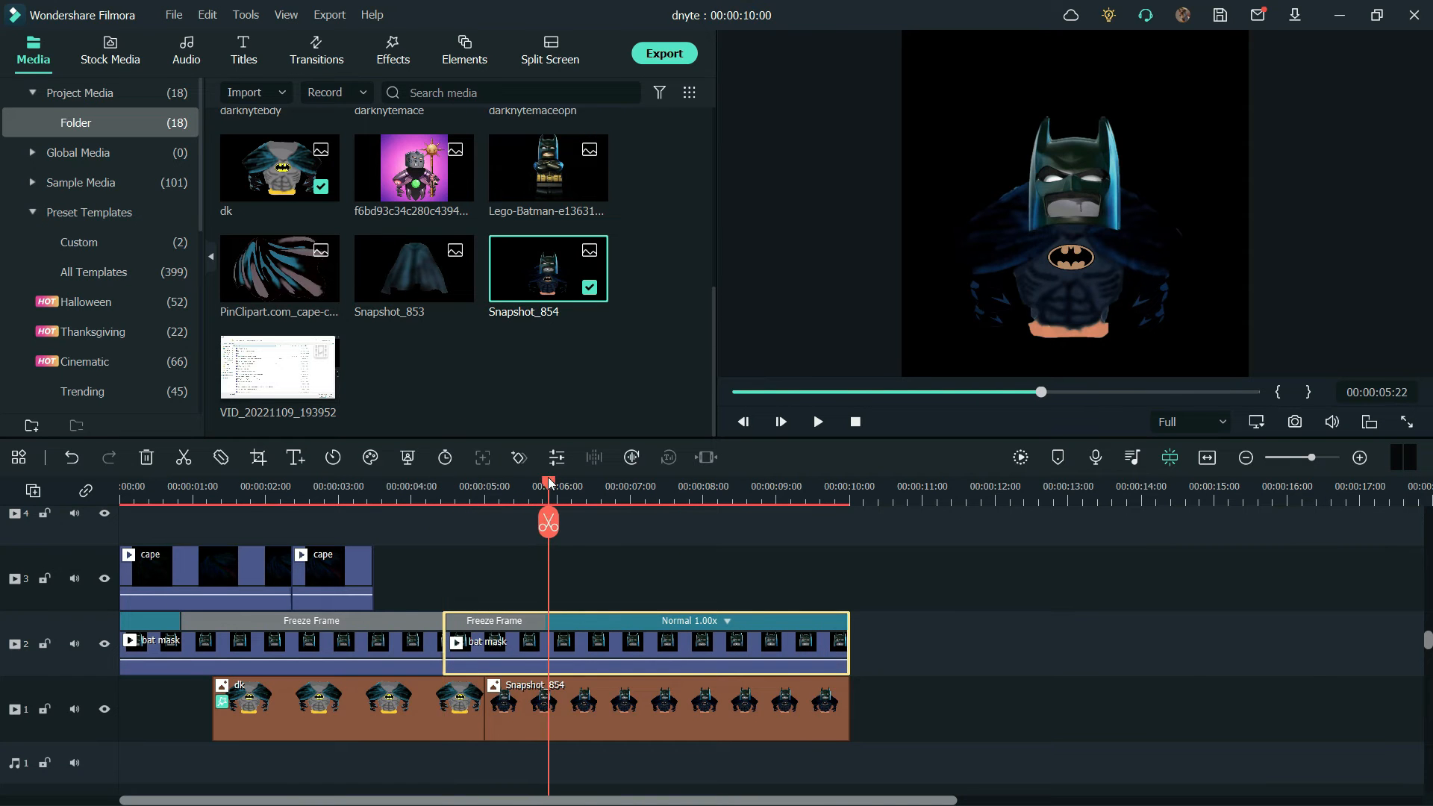
{"action": "right_click", "coordinate": [573, 635]}
{"action": "left_click", "coordinate": [589, 279]}
{"action": "left_click", "coordinate": [478, 641]}
{"action": "key", "text": "Delete"}
- Trim the end of the Snapshot_854 clip to 00:00:08:15, and render and play the timeline preview
{"action": "left_click_drag", "start_coordinate": [446, 486], "coordinate": [747, 487]}
{"action": "right_click", "coordinate": [672, 717]}
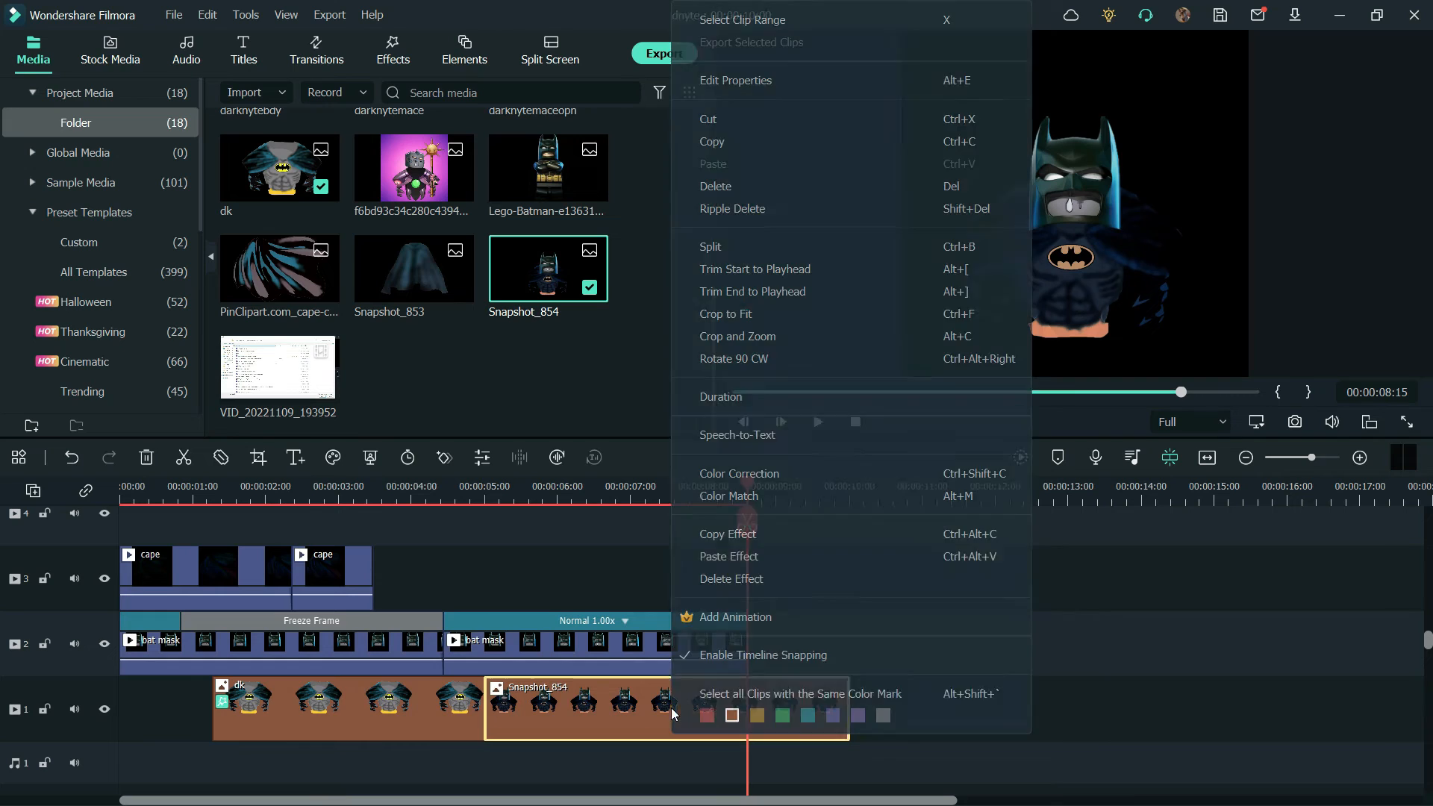
{"action": "left_click", "coordinate": [1017, 459]}
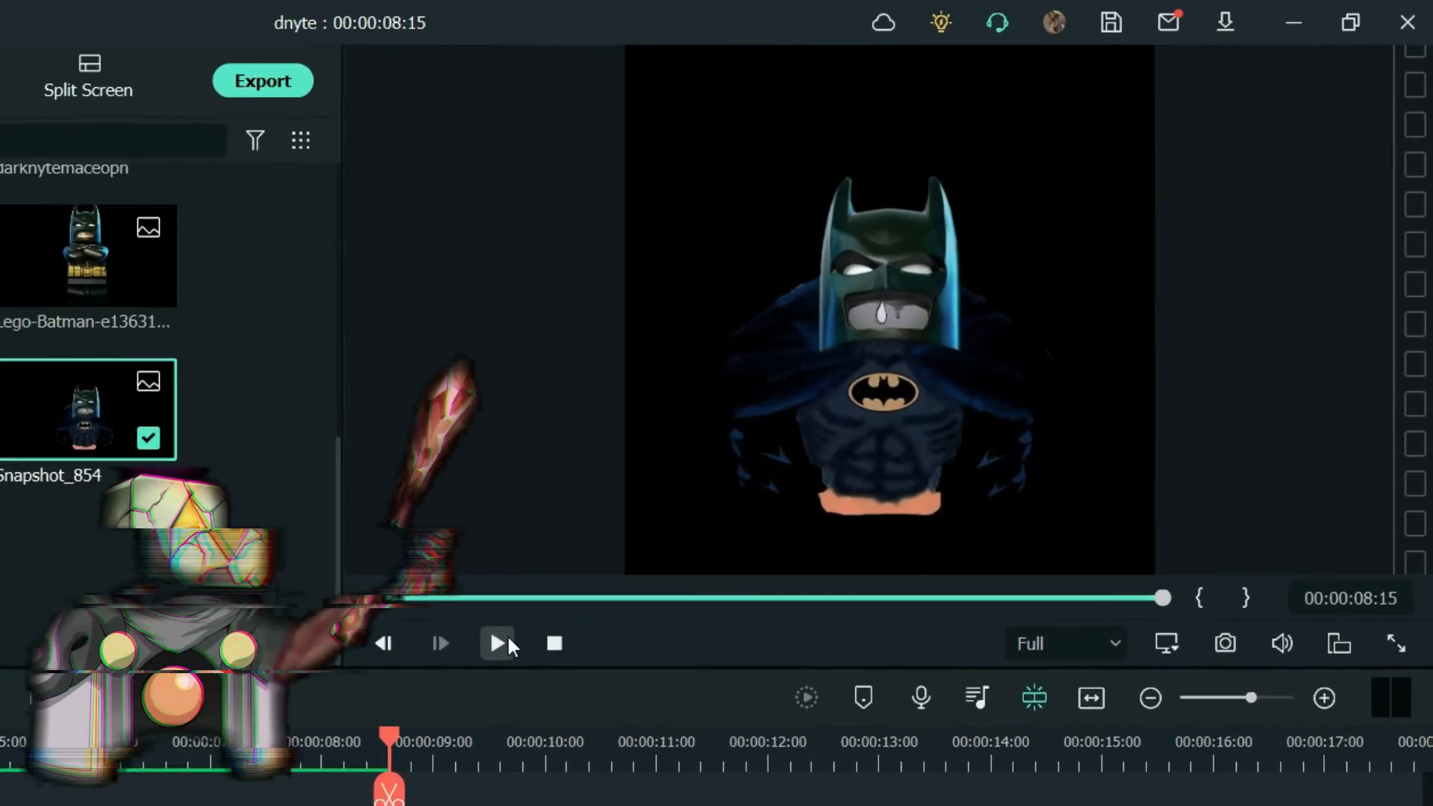
{"action": "left_click", "coordinate": [818, 422]}
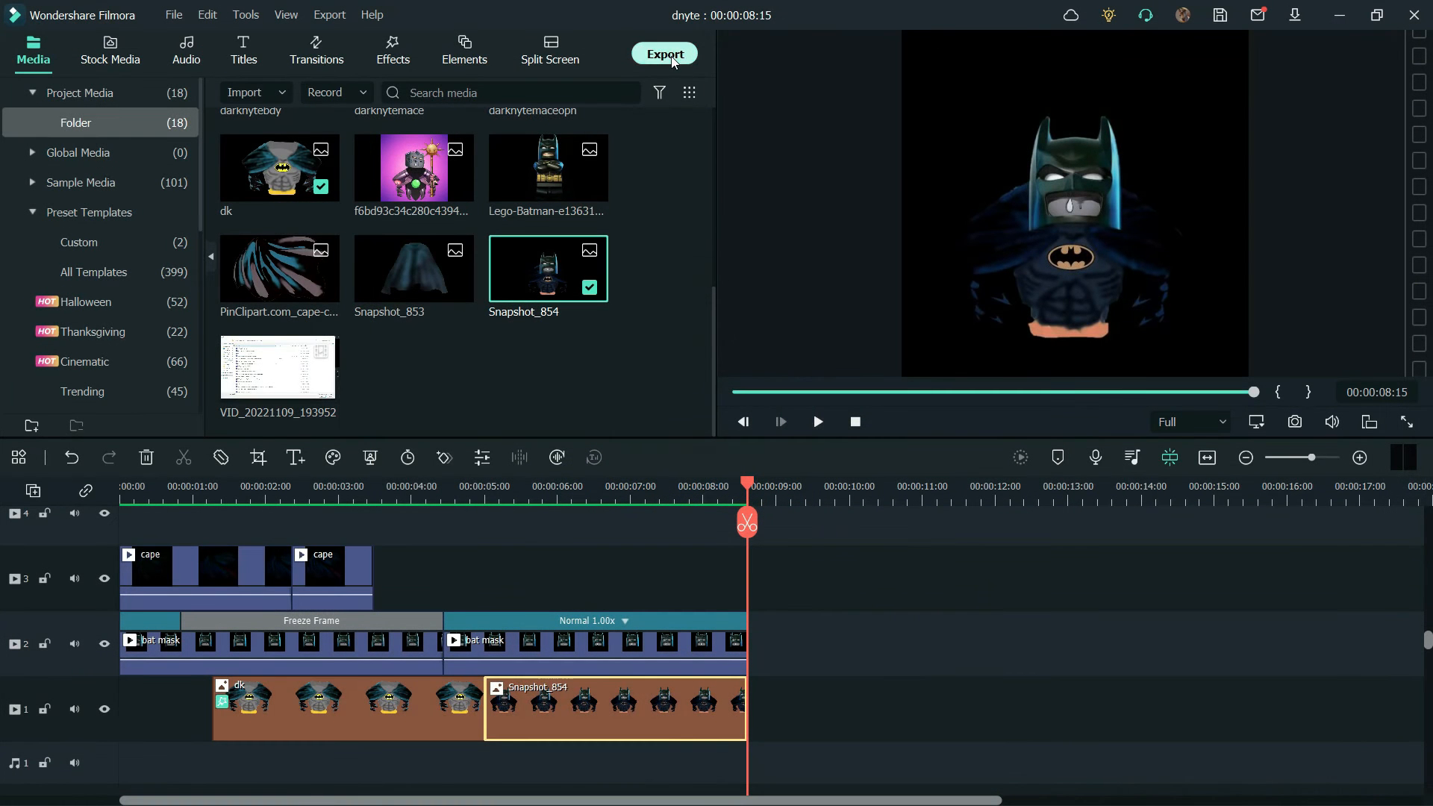
- Export the finished animation as dnyte.mp4
{"action": "left_click", "coordinate": [665, 54]}
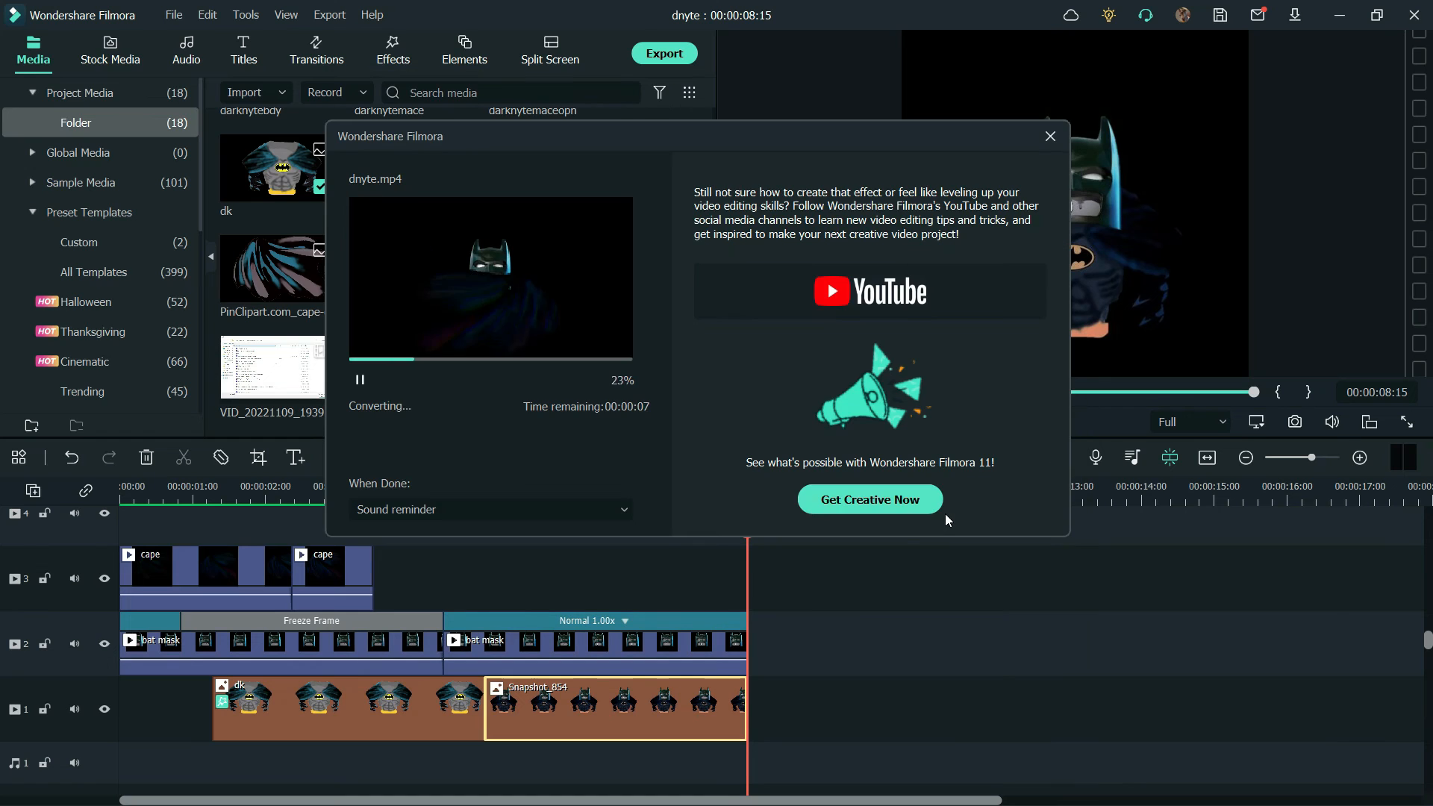
{"action": "left_click", "coordinate": [606, 508]}
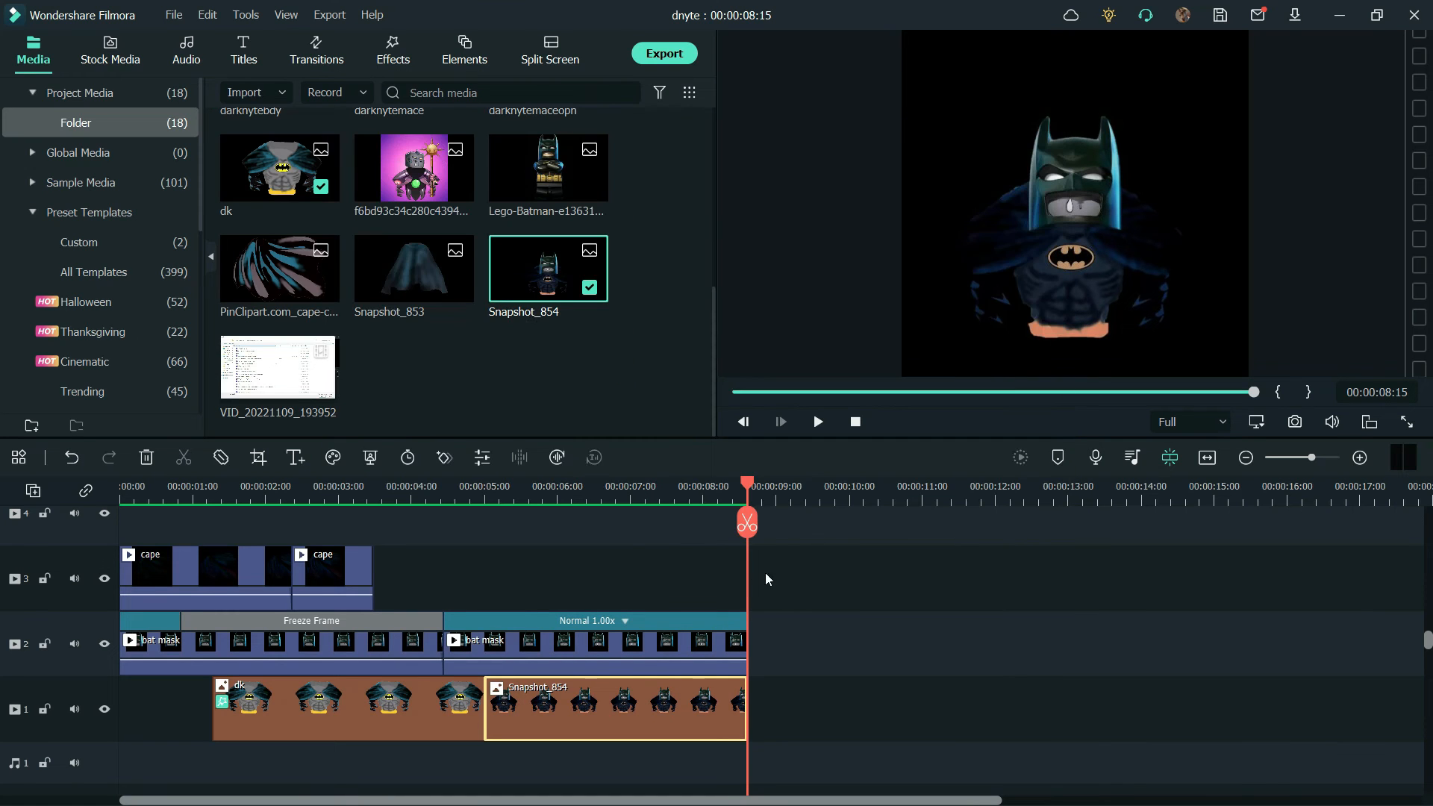
- Delete all cape, bat mask, dk and snapshot clips from the timeline and browse the project media from the beginning
{"action": "left_click_drag", "start_coordinate": [788, 521], "coordinate": [187, 730]}
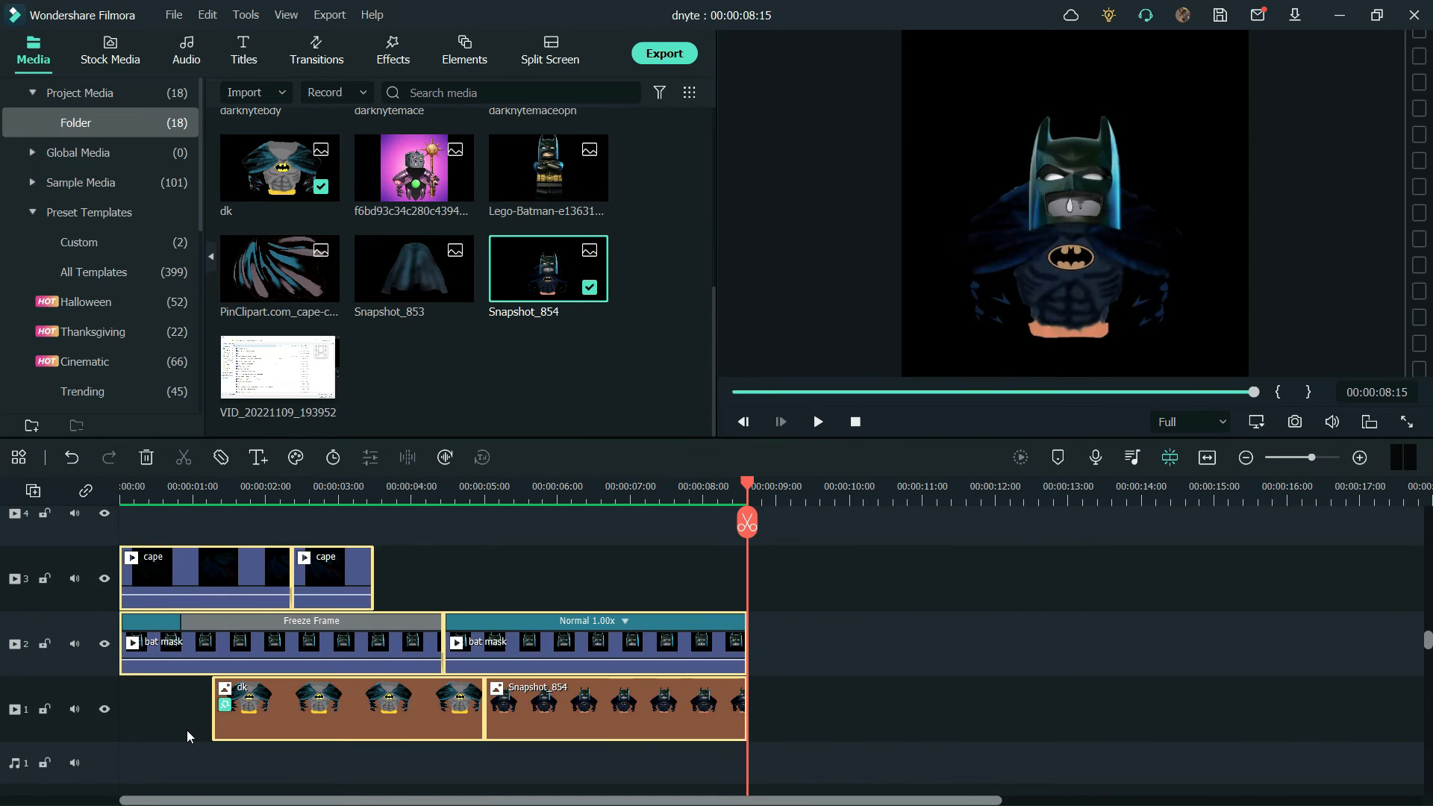
{"action": "key", "text": "Delete"}
{"action": "left_click_drag", "start_coordinate": [713, 343], "coordinate": [715, 155]}
{"action": "scroll", "coordinate": [700, 170], "scroll_direction": "down", "scroll_amount": 5}
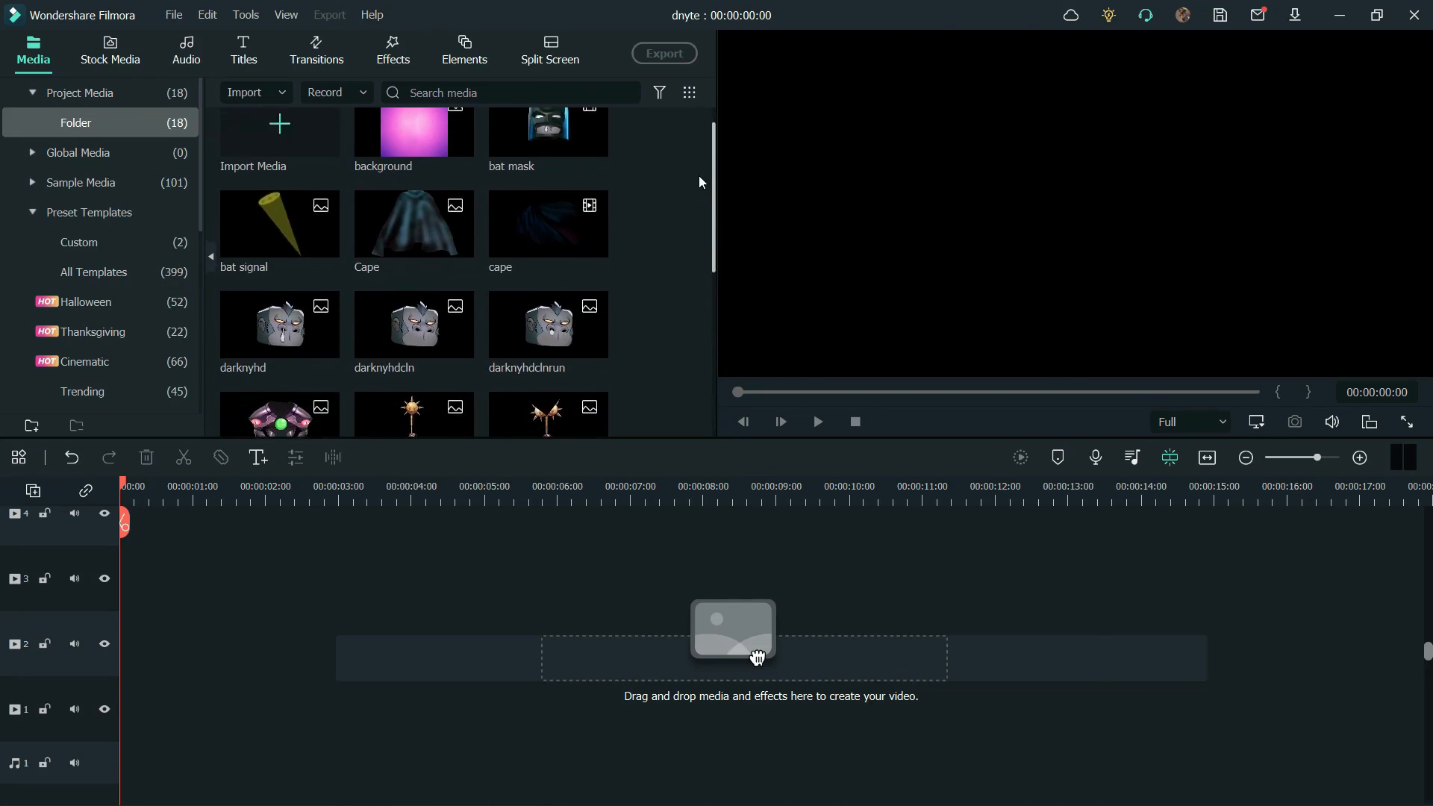